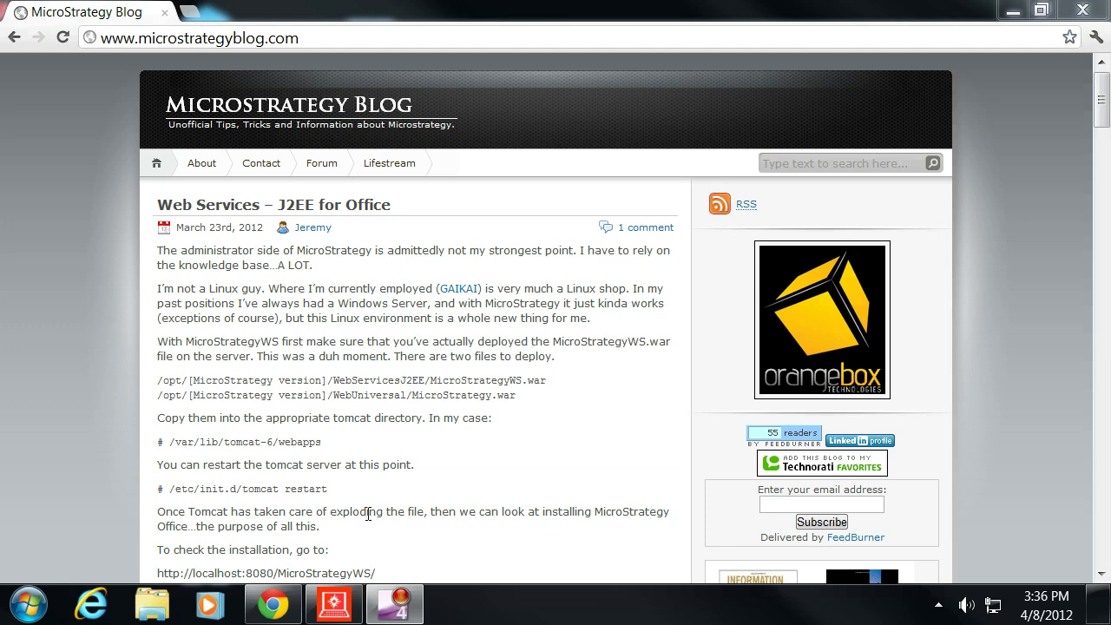
# Switch from the Chrome blog article to the MicroStrategy Desktop window.
pyautogui.moveTo(335, 618)
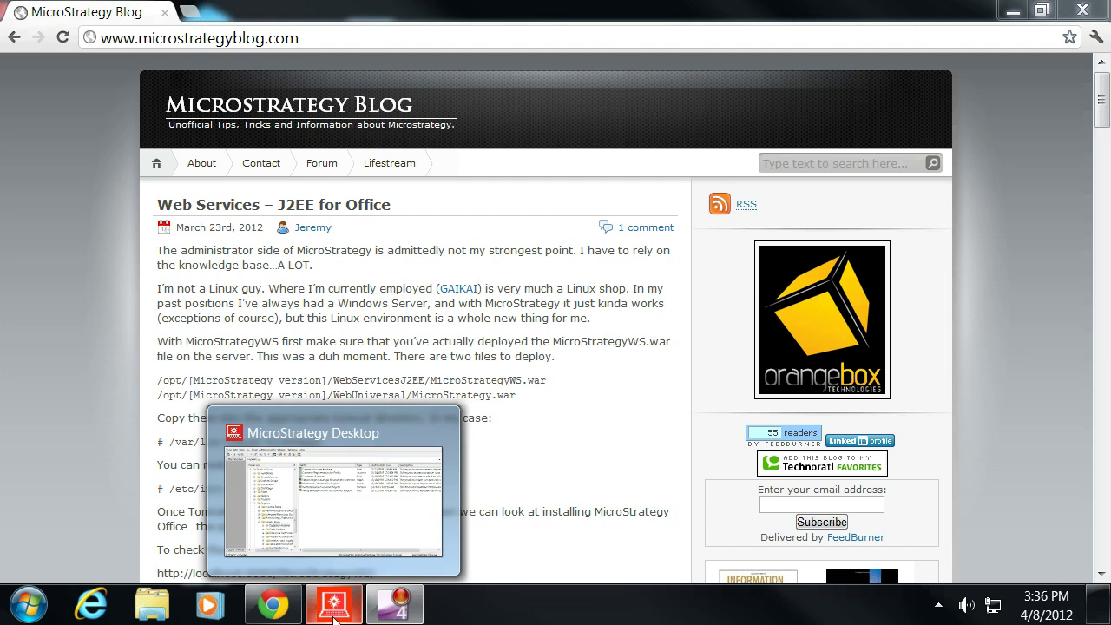
pyautogui.click(334, 618)
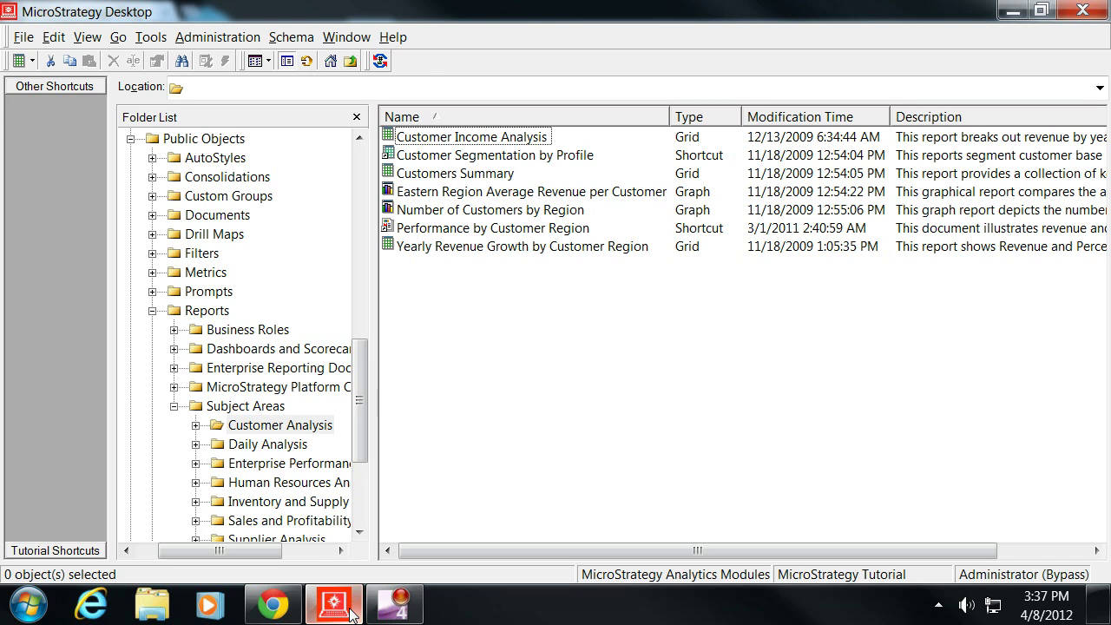
# Browse the folder menu, the New object list and the Folder List without creating anything.
pyautogui.rightClick(497, 345)
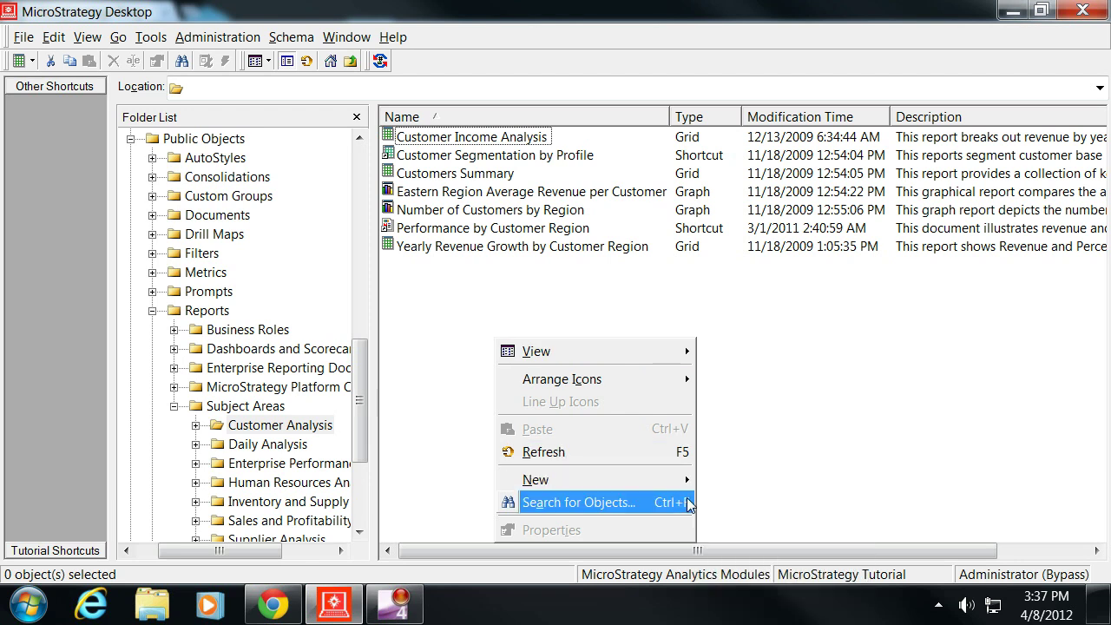
pyautogui.click(41, 63)
pyautogui.click(32, 61)
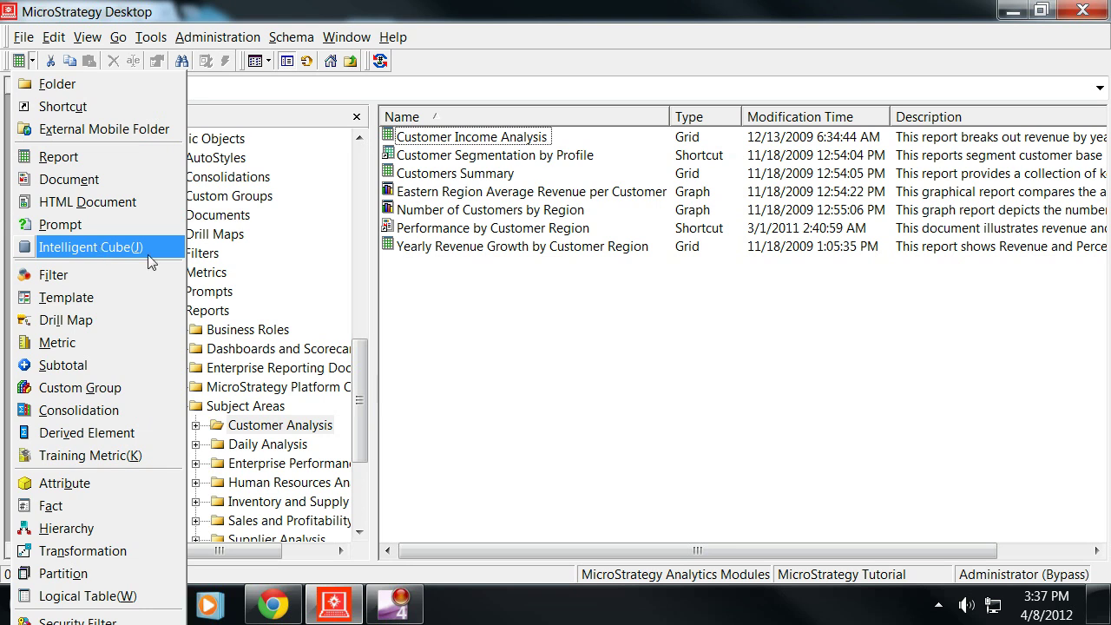
pyautogui.click(456, 286)
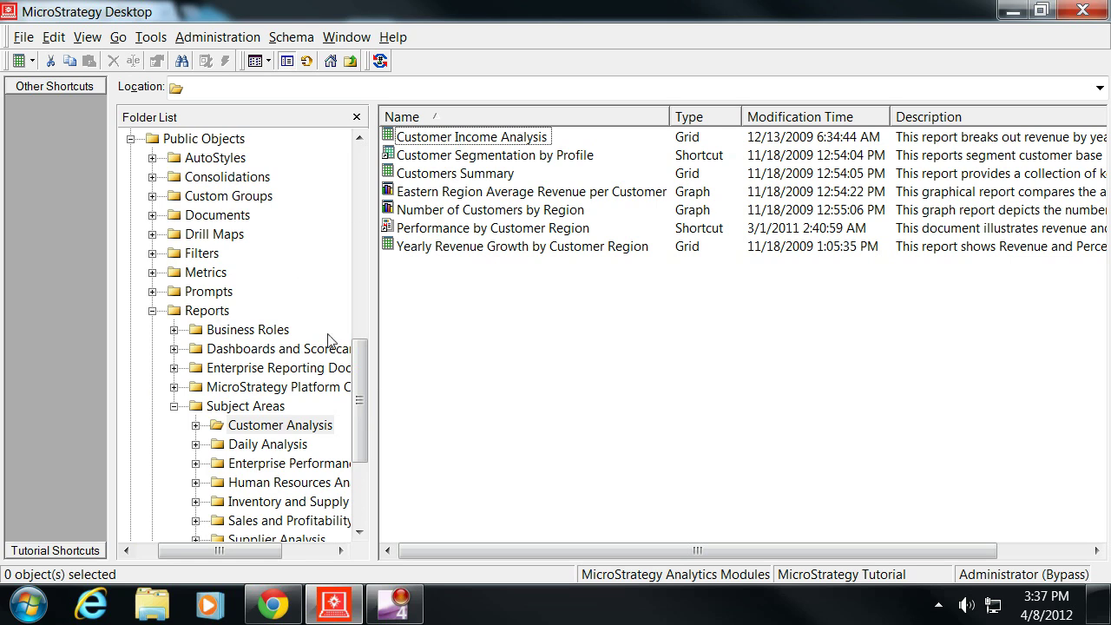
pyautogui.scroll(3, 377, 339)
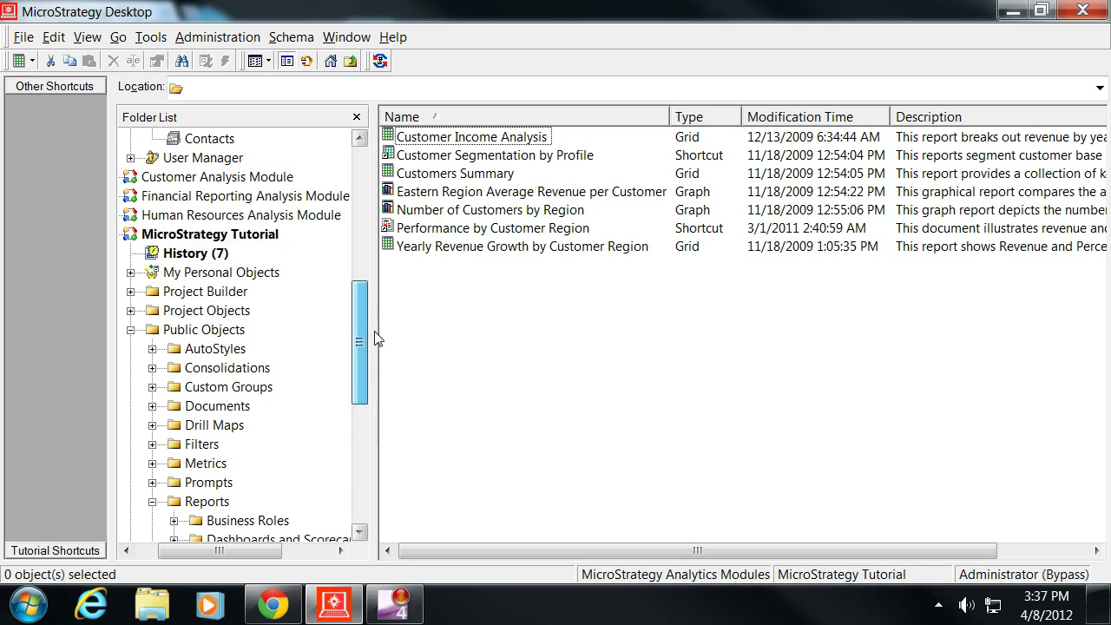
pyautogui.scroll(-3, 377, 339)
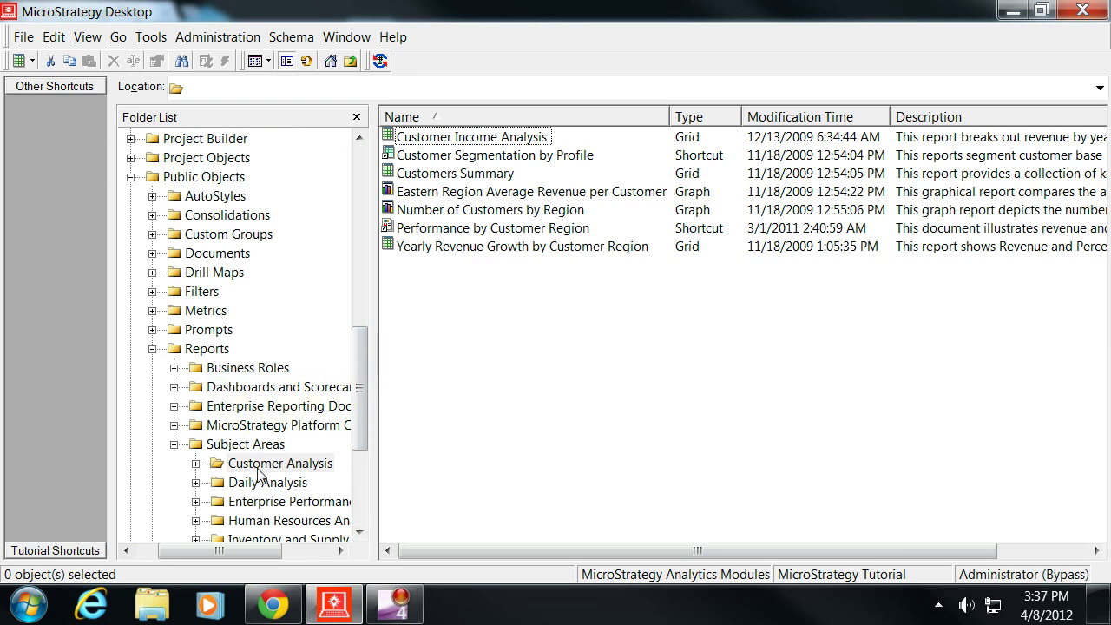
# Run Customer Income Analysis and review its 80-row 2008 revenue grid by region and income bracket.
pyautogui.rightClick(444, 140)
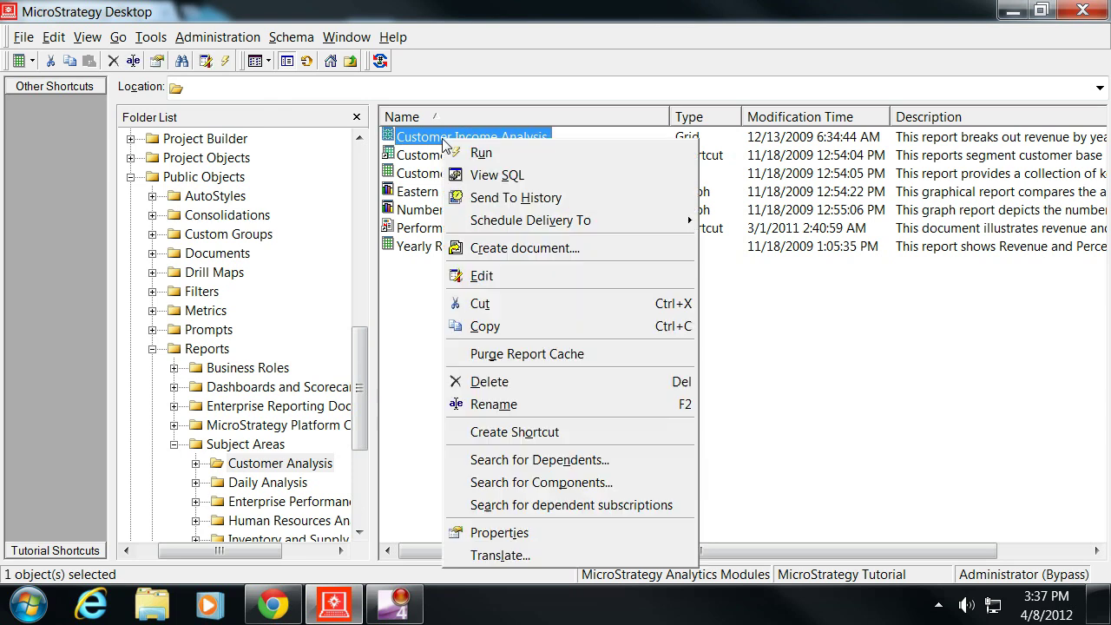
pyautogui.click(484, 153)
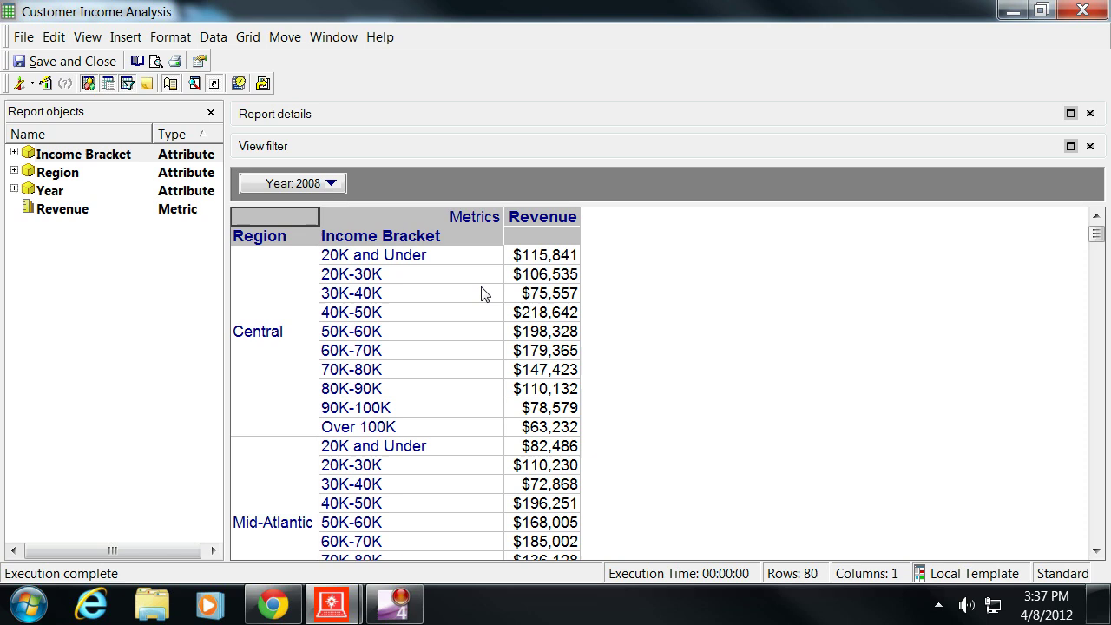
pyautogui.scroll(-6, 478, 293)
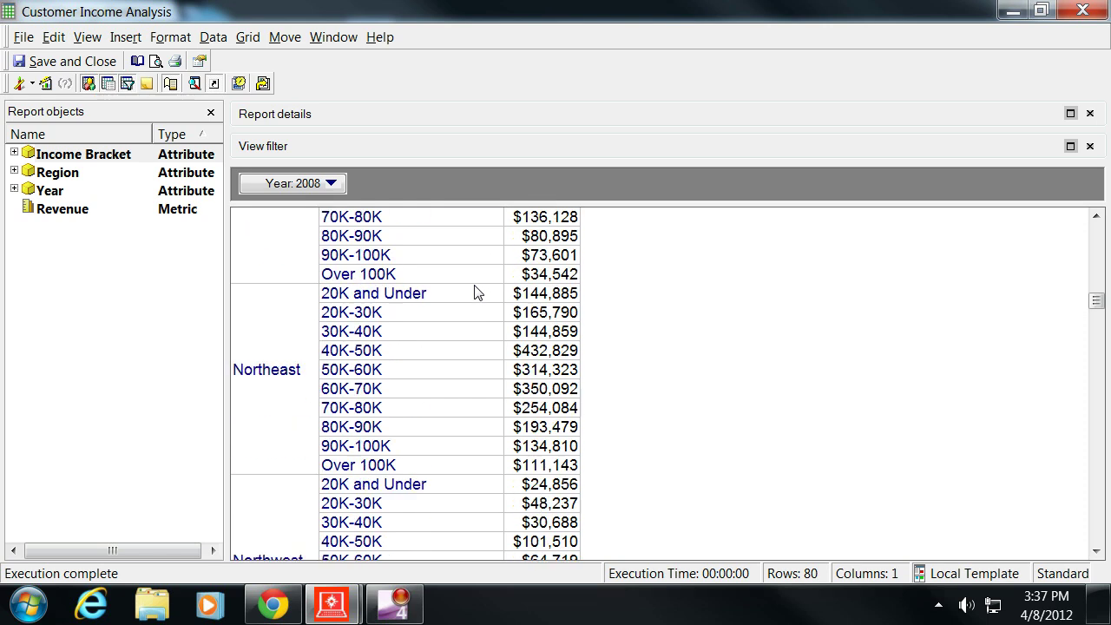
pyautogui.scroll(-13, 478, 292)
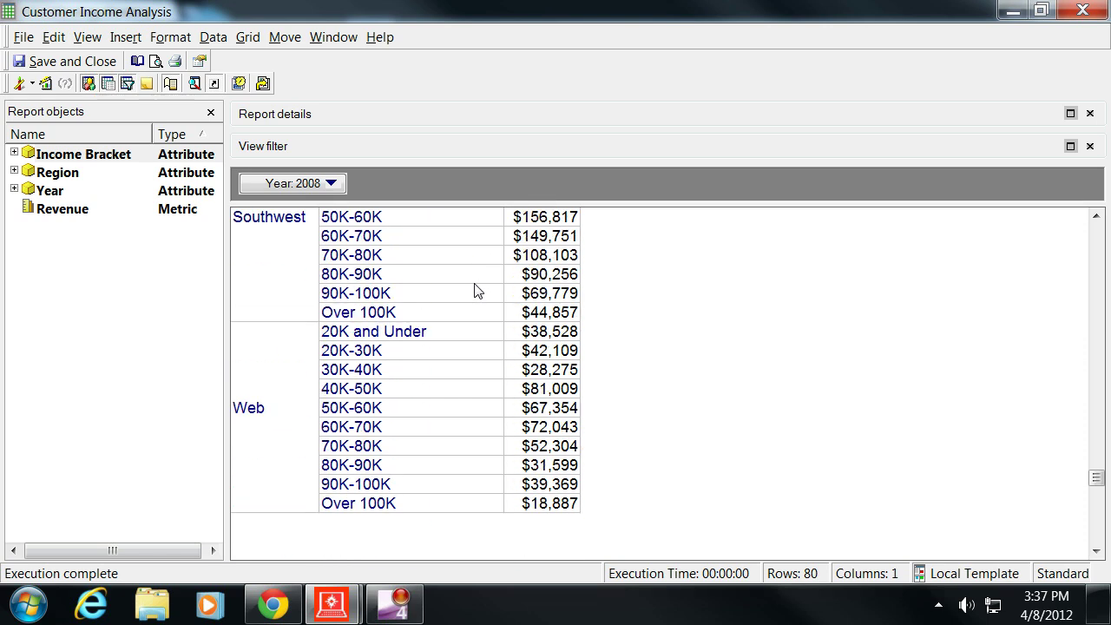
pyautogui.scroll(12, 477, 293)
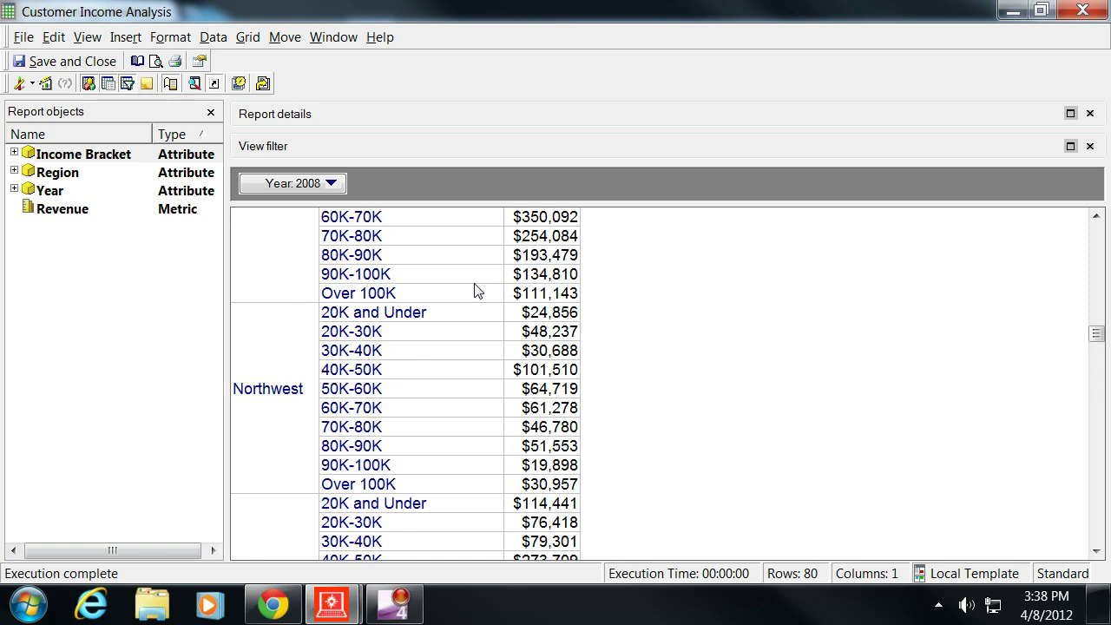
pyautogui.scroll(4, 446, 251)
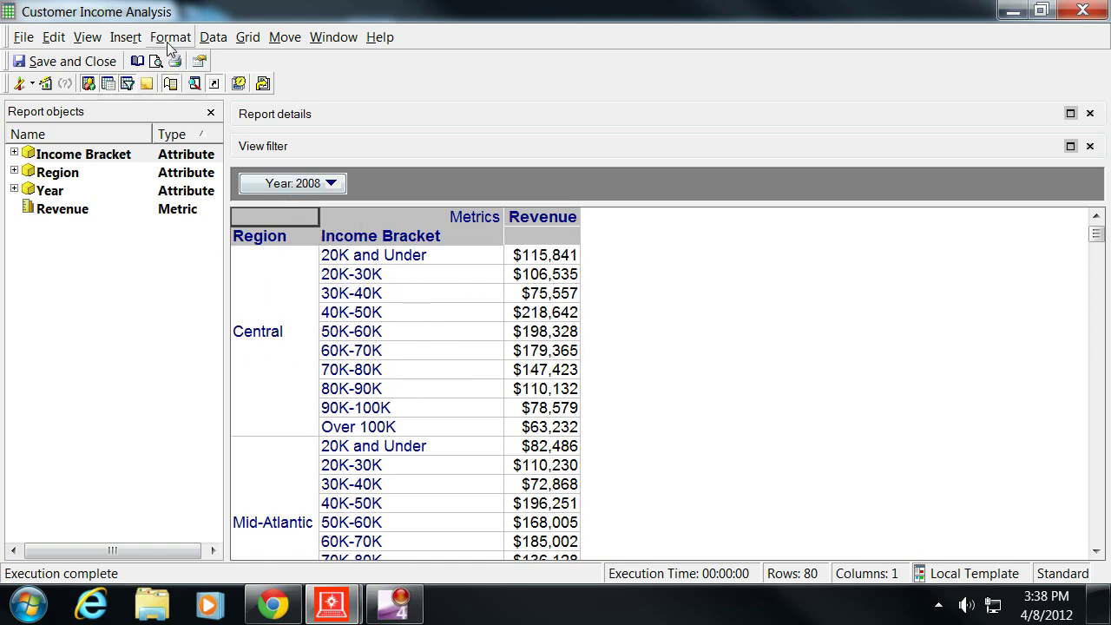
# Convert the report to an intelligent cube, saved as 'Cube converted from Customer Income Analysis'.
pyautogui.click(17, 84)
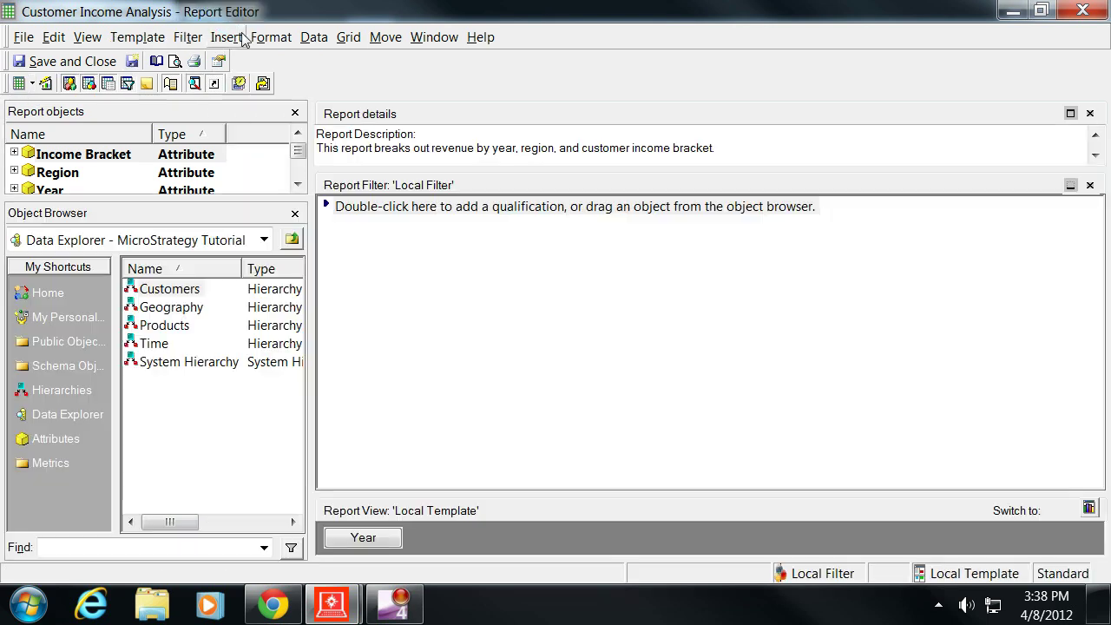
pyautogui.click(314, 41)
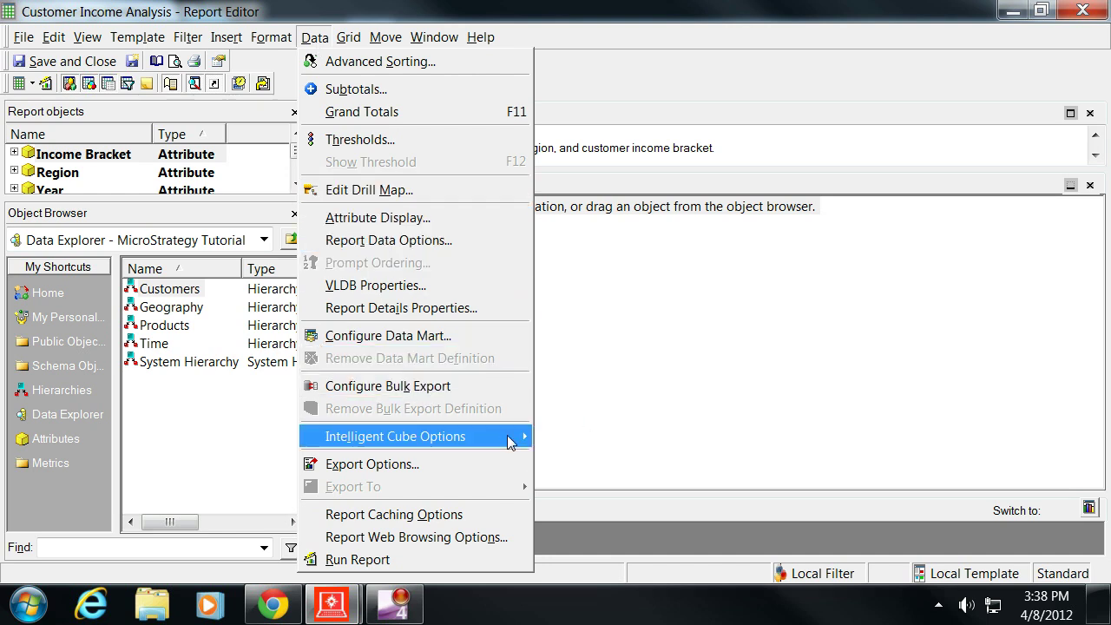
pyautogui.moveTo(510, 443)
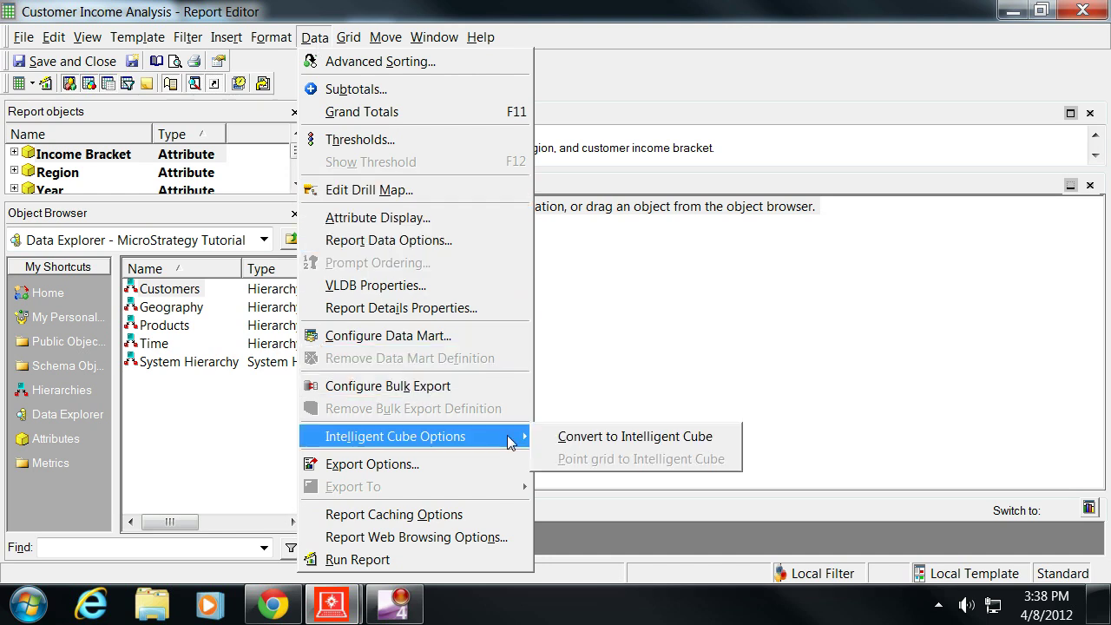
pyautogui.click(592, 436)
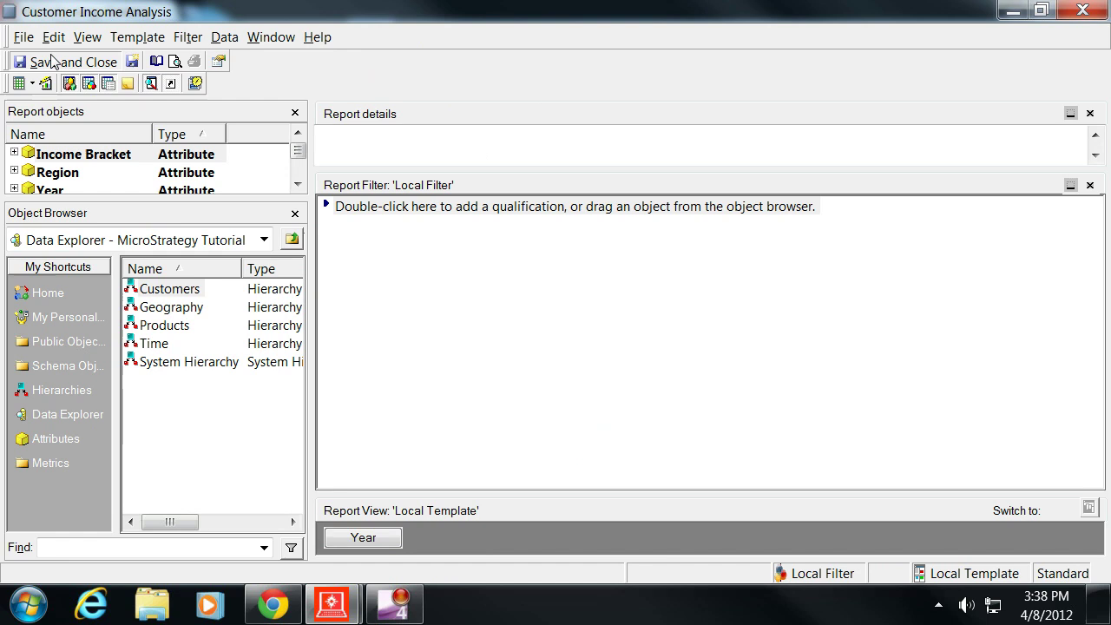
pyautogui.click(86, 61)
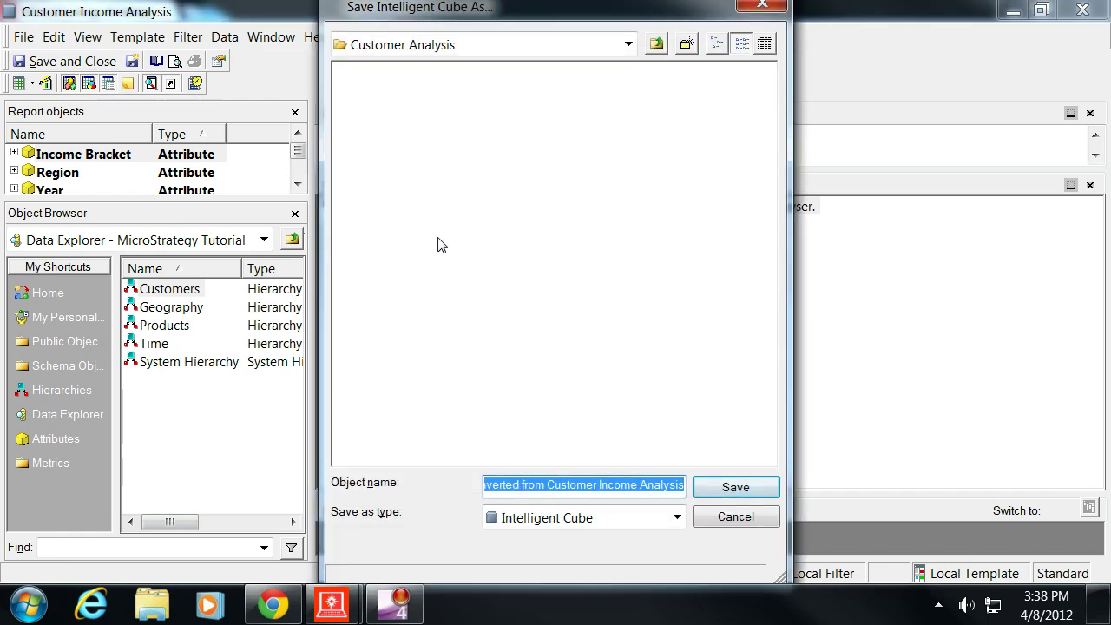
pyautogui.click(737, 487)
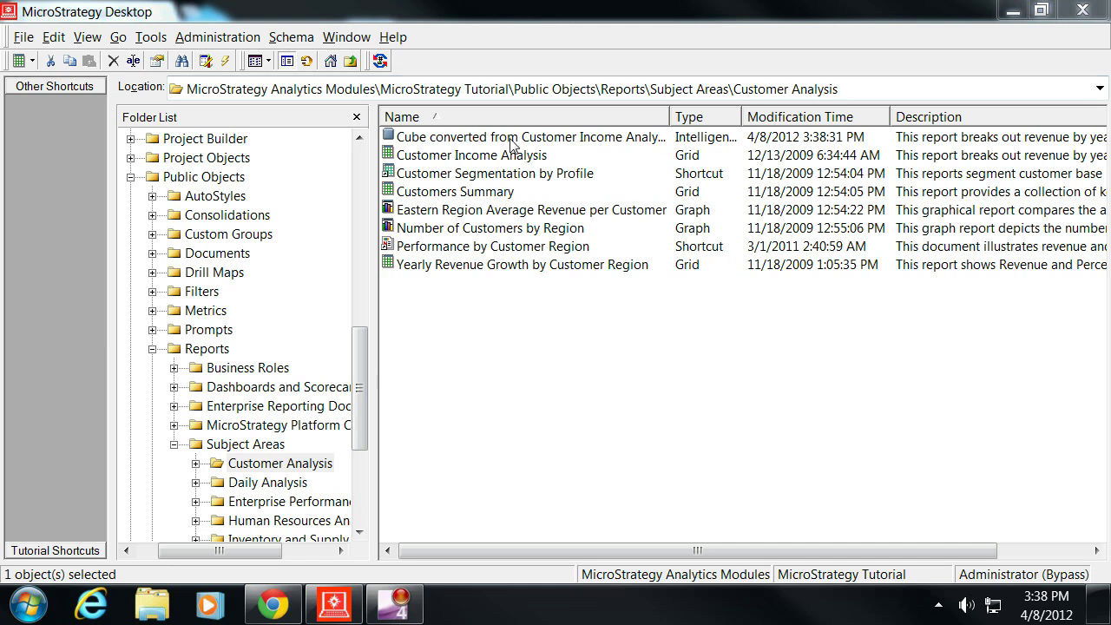
# Widen the name column and bring up the new cube's shortcut menu.
pyautogui.doubleClick(673, 117)
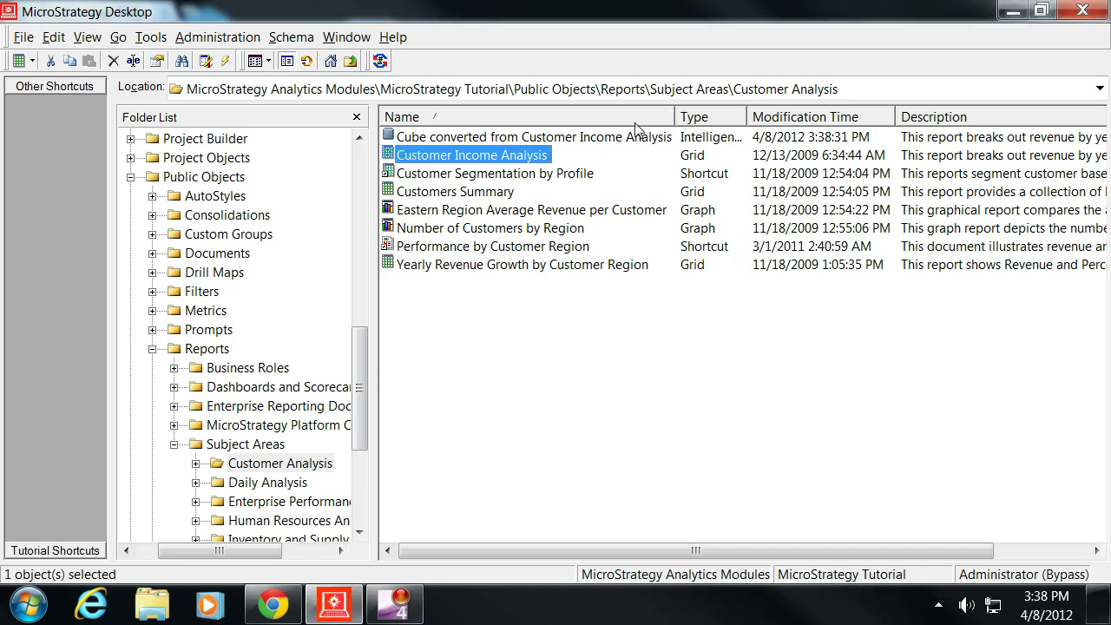
pyautogui.click(554, 136)
pyautogui.rightClick(554, 136)
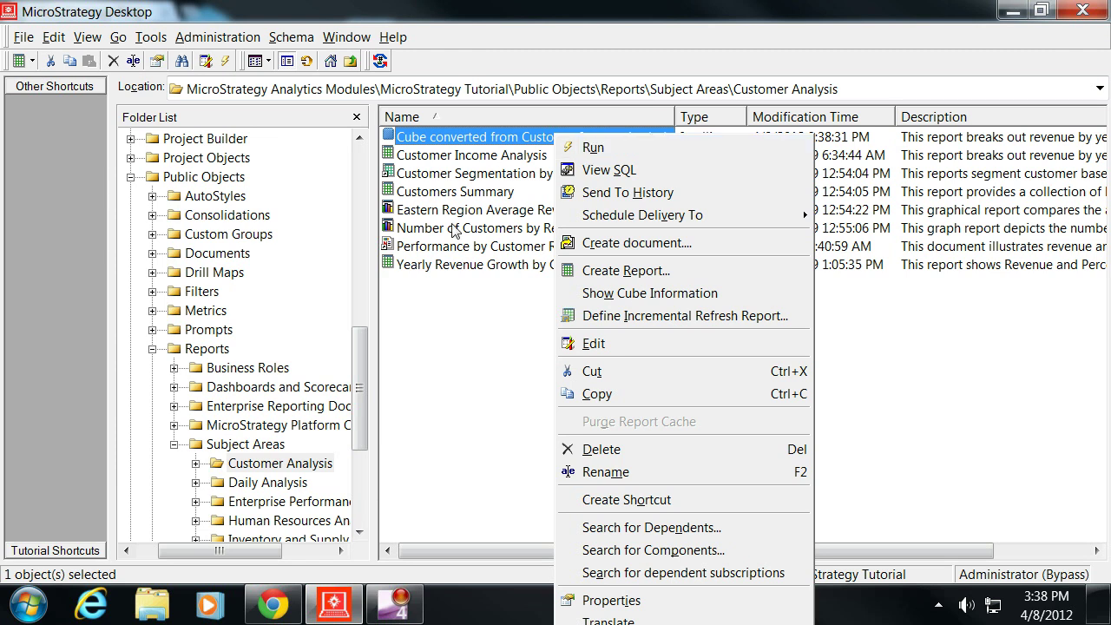
pyautogui.click(460, 143)
pyautogui.rightClick(460, 143)
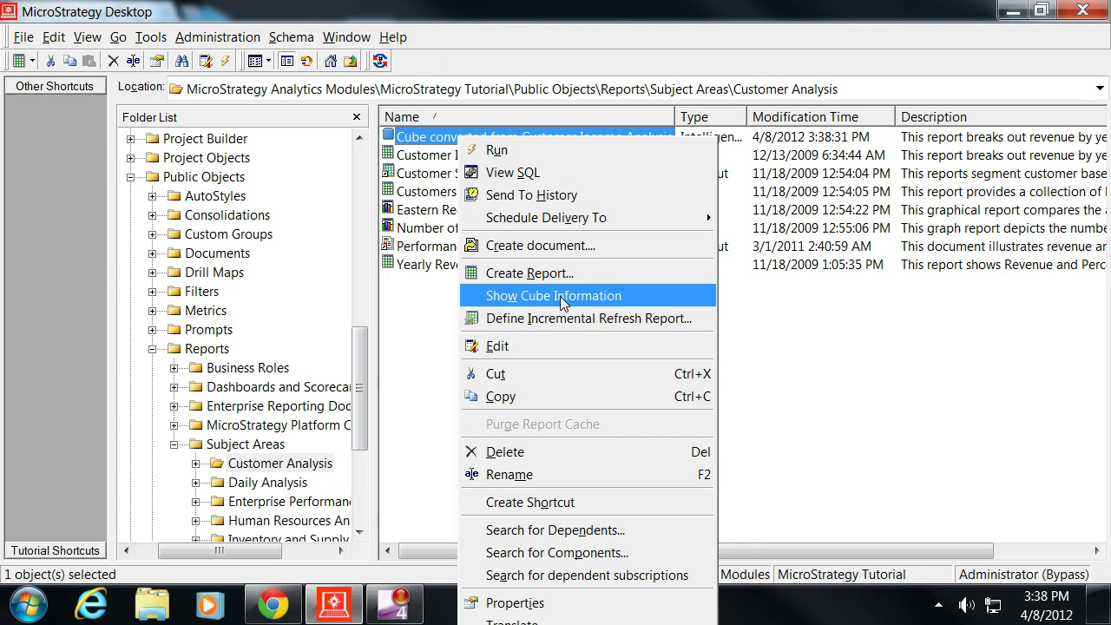
# Start a report on the unpublished cube, acknowledge the warning, and close New Report (2).
pyautogui.click(525, 275)
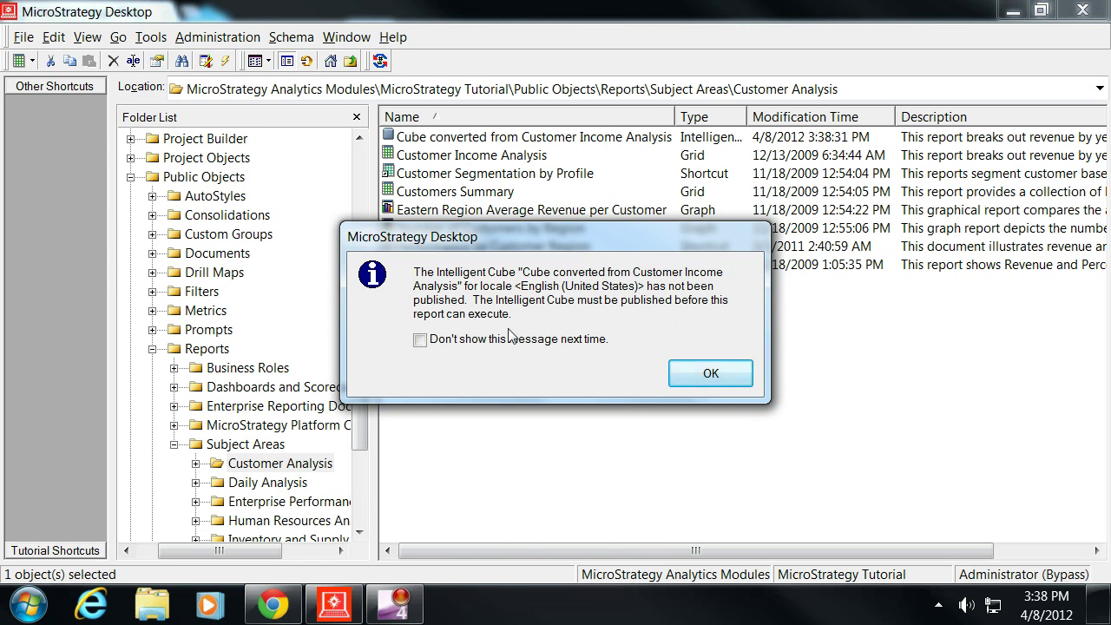
pyautogui.click(706, 379)
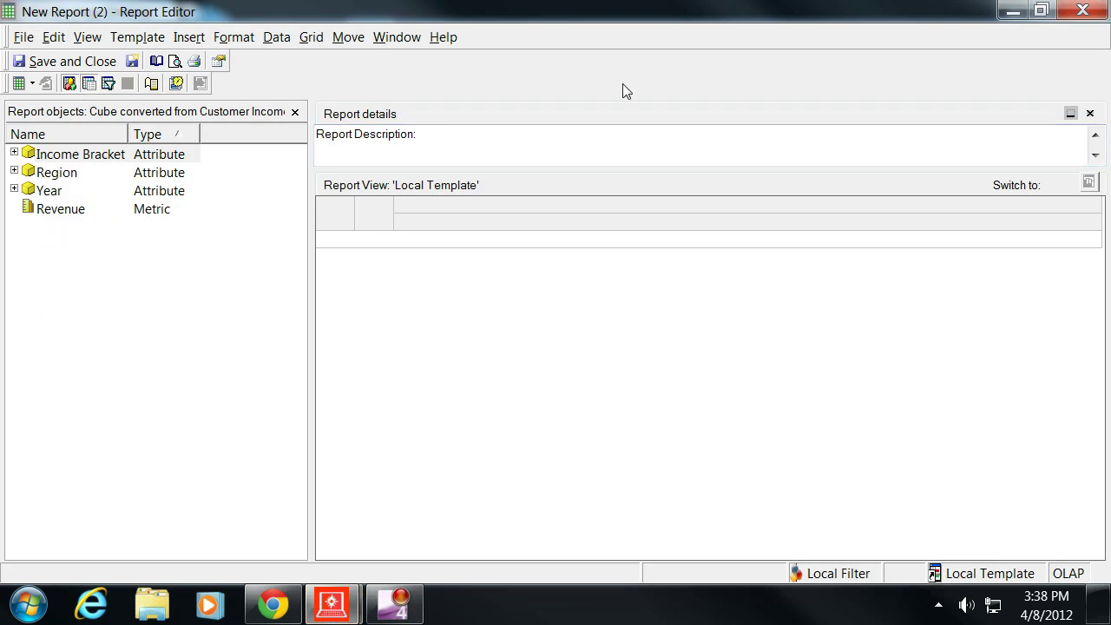
pyautogui.click(1083, 10)
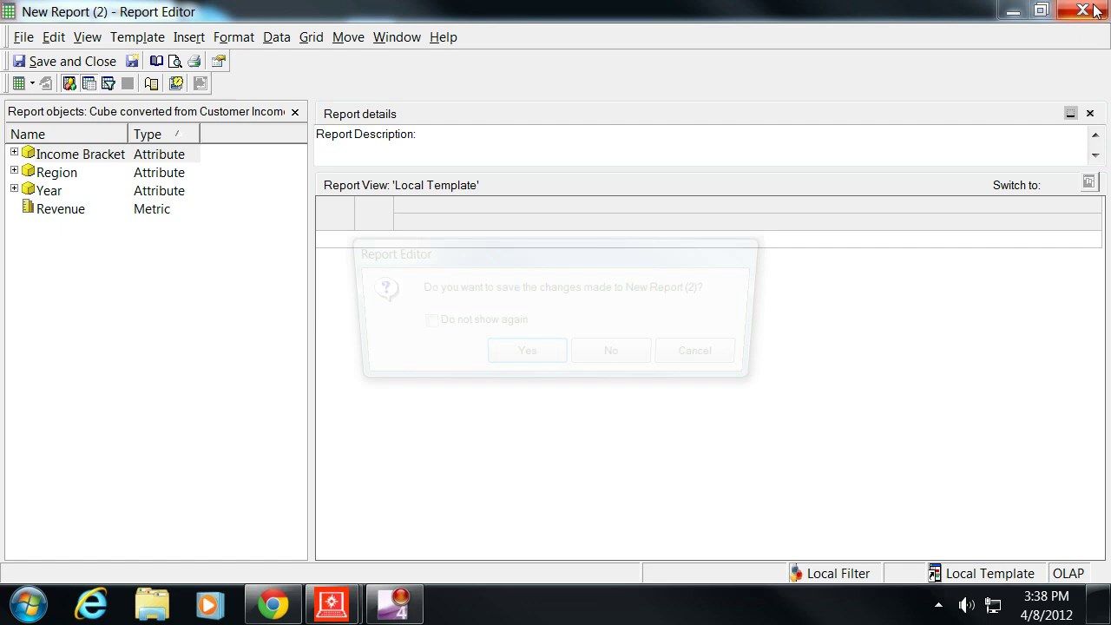
# Discard New Report (2) unsaved and run the cube to publish its data.
pyautogui.click(626, 364)
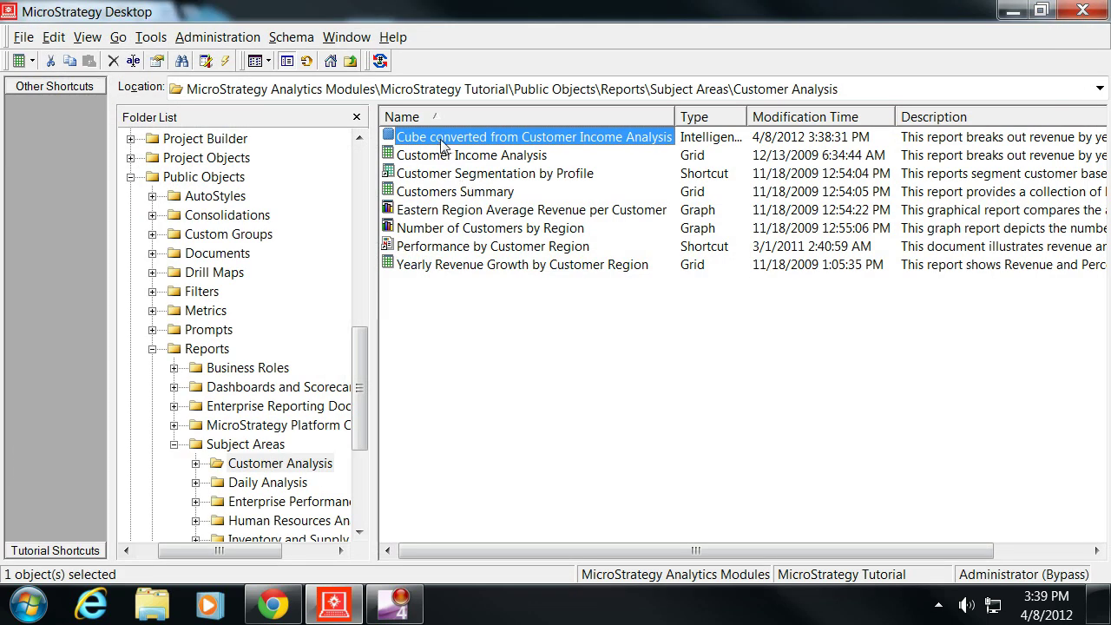
pyautogui.rightClick(442, 146)
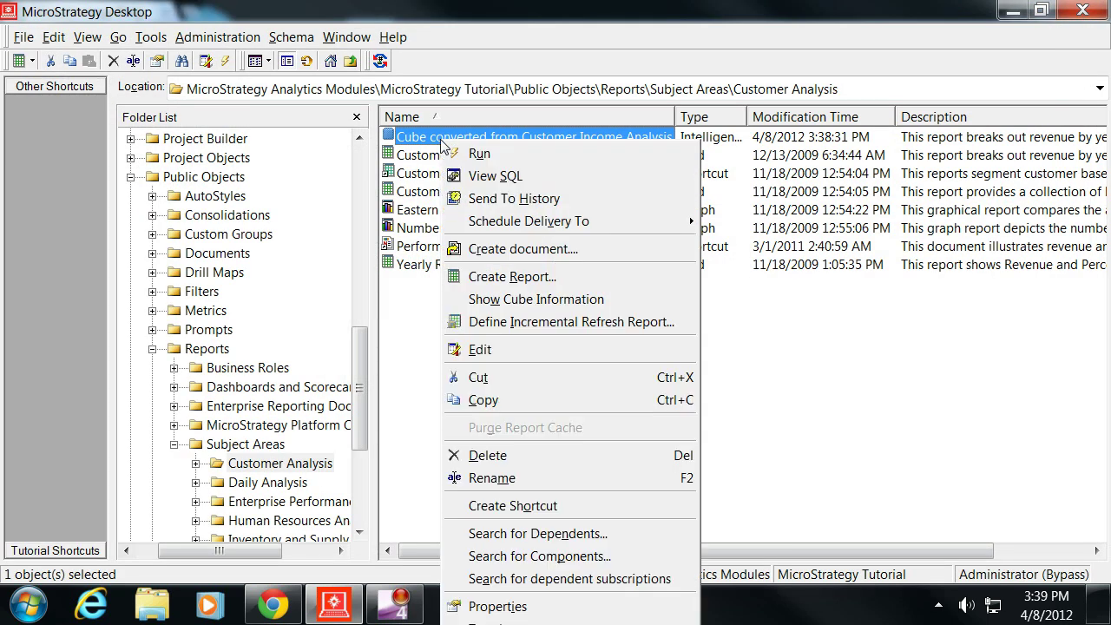
pyautogui.click(509, 157)
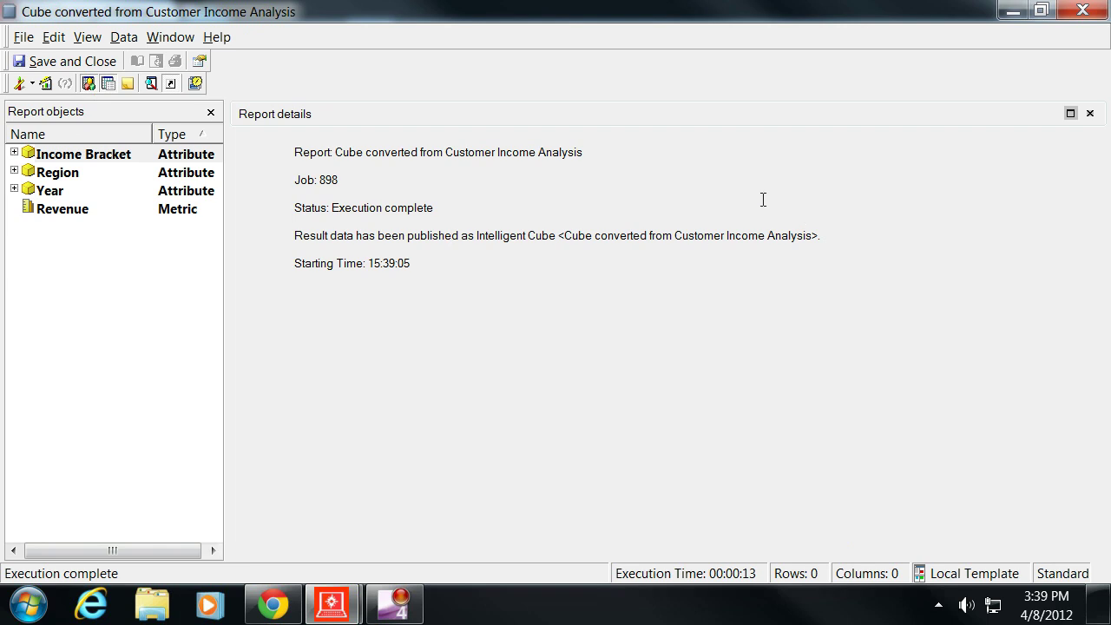
# Create a cube report with Year and Region rows, Income Bracket columns and Revenue, in design view.
pyautogui.click(1083, 10)
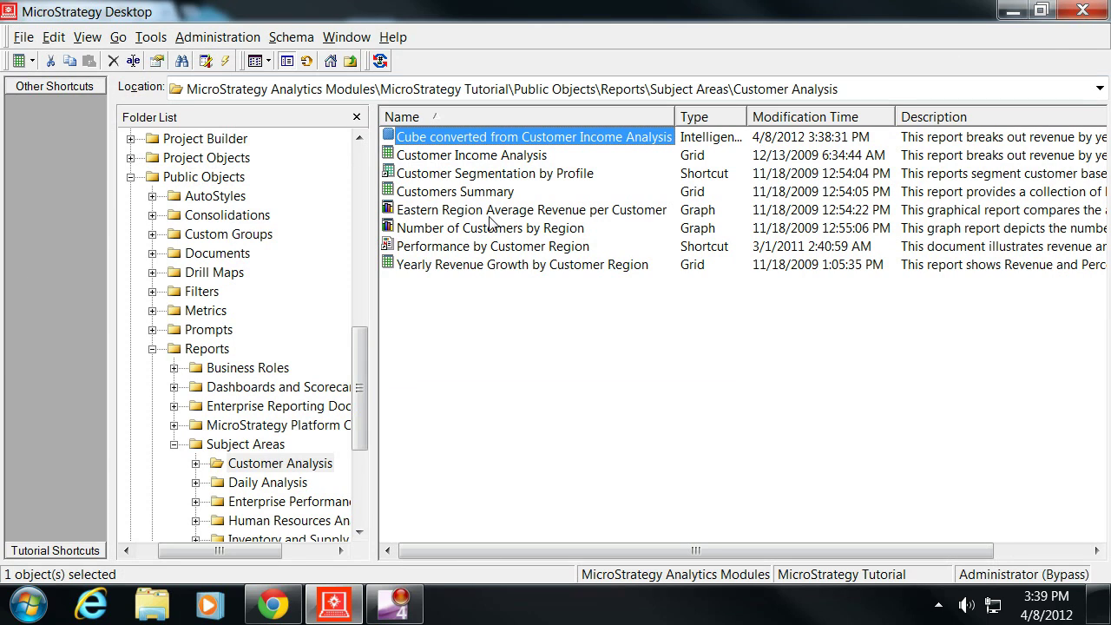
pyautogui.rightClick(453, 144)
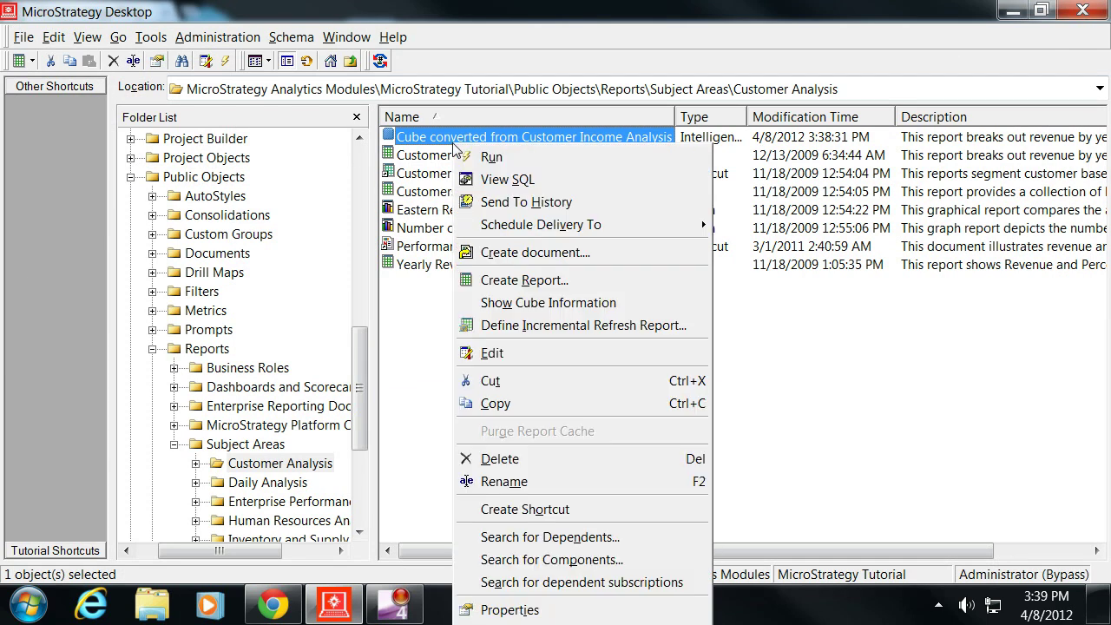
pyautogui.click(518, 278)
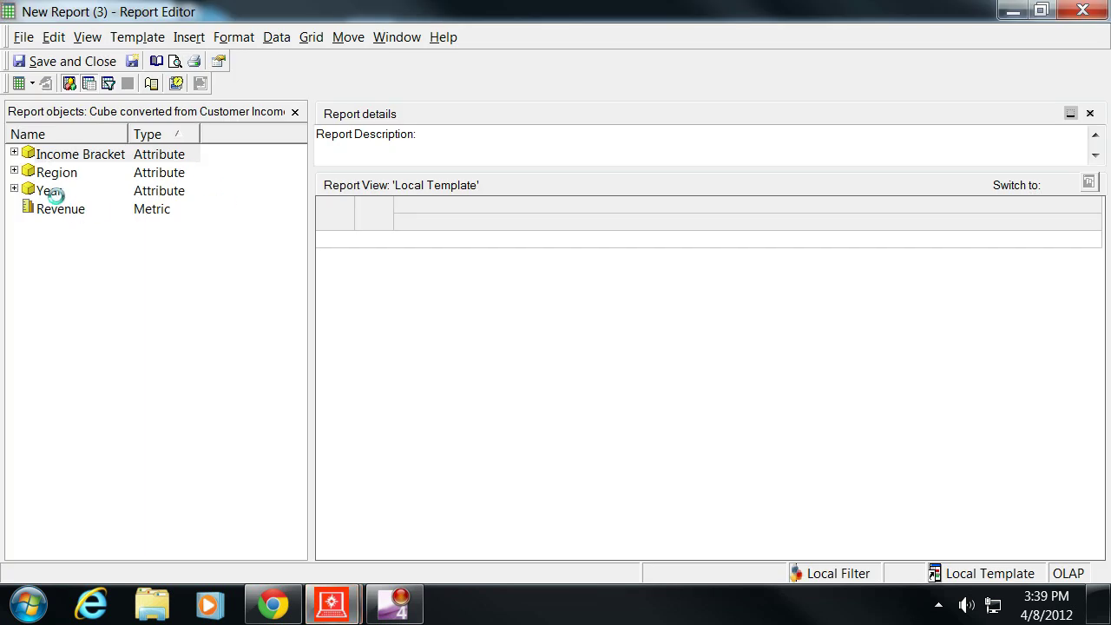
pyautogui.doubleClick(49, 191)
pyautogui.doubleClick(74, 208)
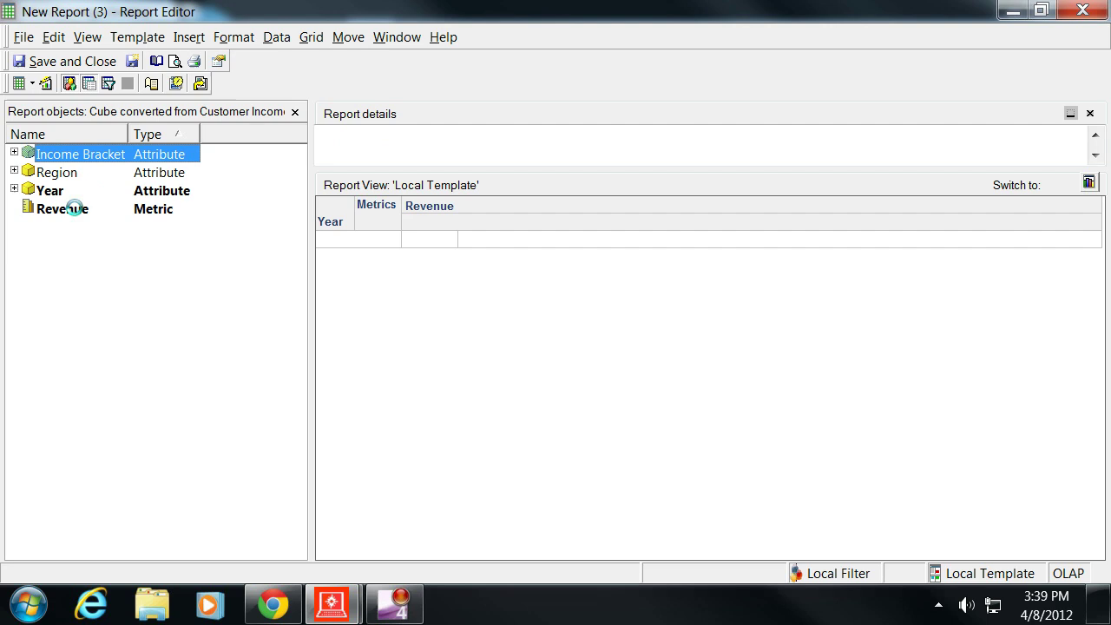
pyautogui.click(18, 84)
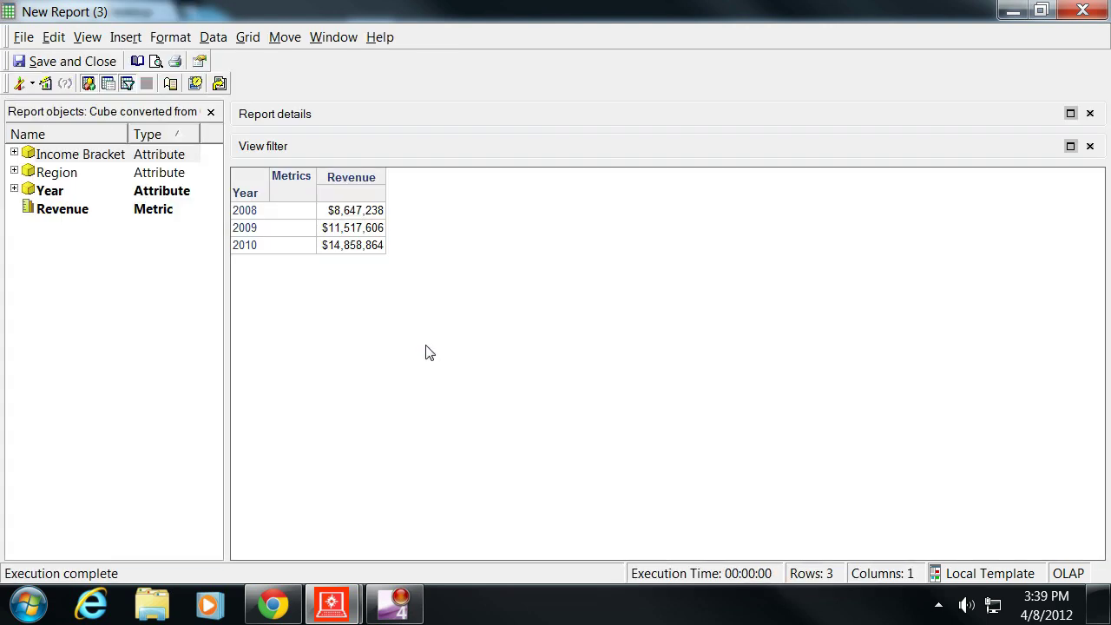
pyautogui.moveTo(90, 154); pyautogui.dragTo(271, 227)
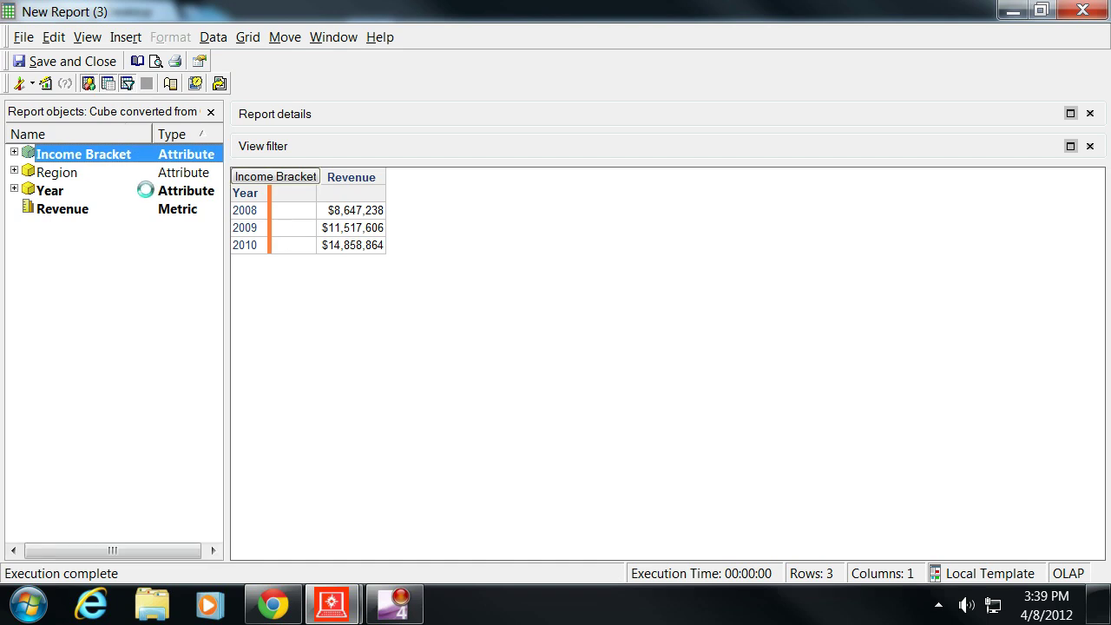
pyautogui.moveTo(56, 172); pyautogui.dragTo(513, 184)
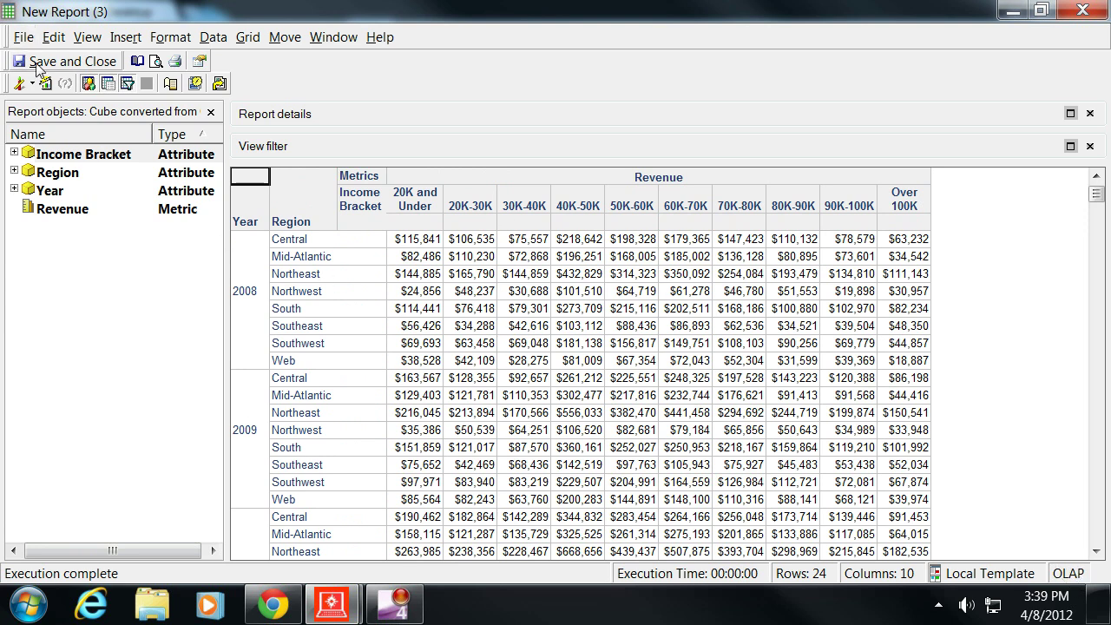
pyautogui.click(19, 84)
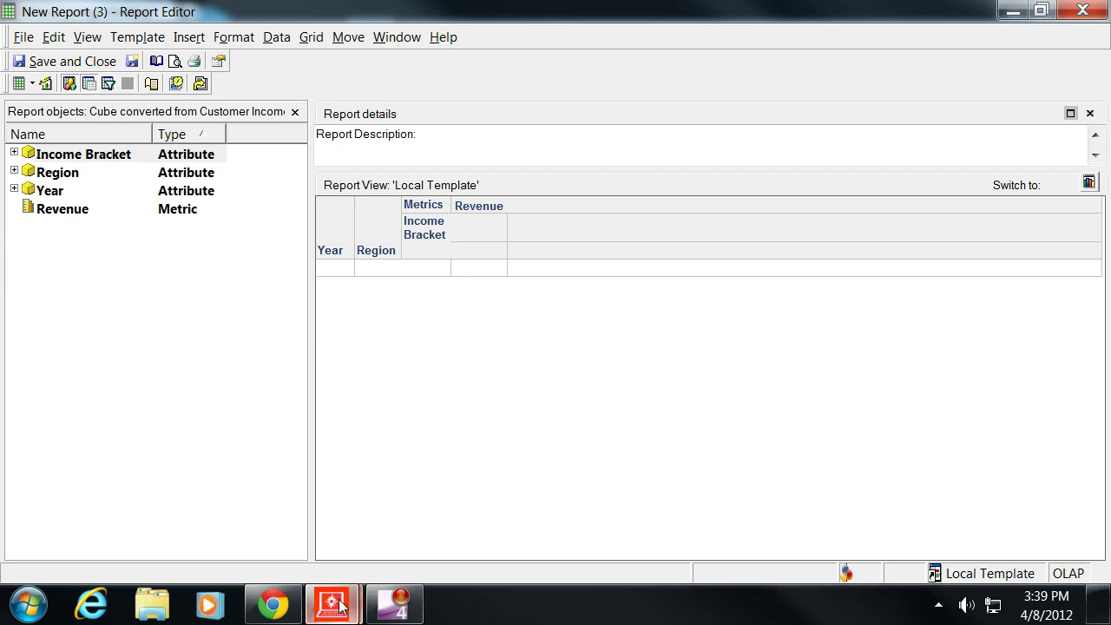
pyautogui.moveTo(340, 605)
pyautogui.click(258, 530)
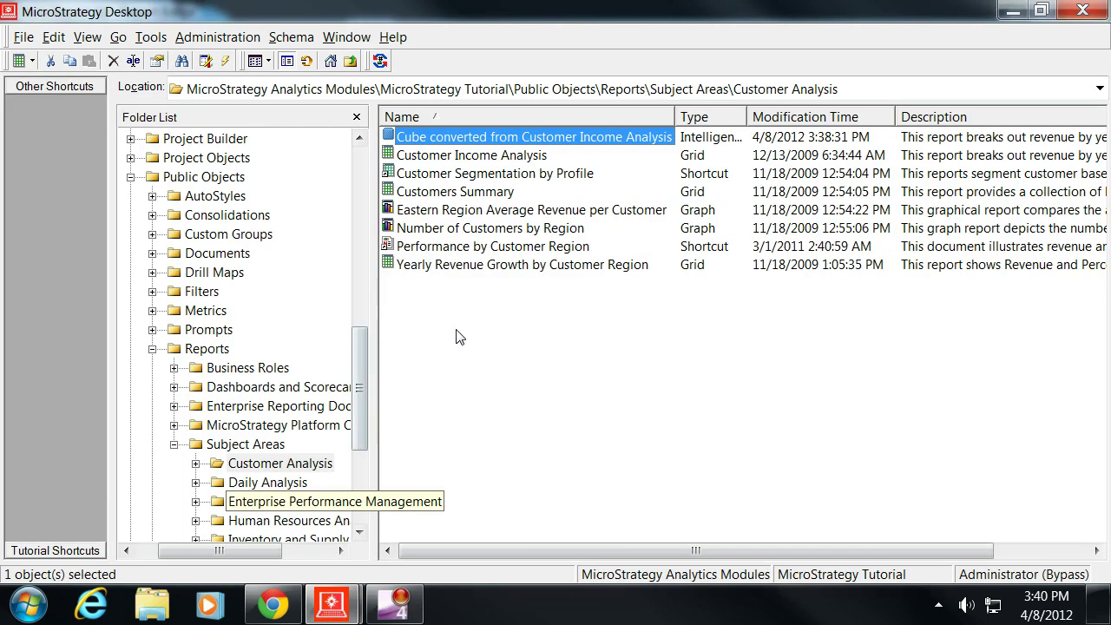
pyautogui.rightClick(458, 329)
pyautogui.moveTo(527, 473)
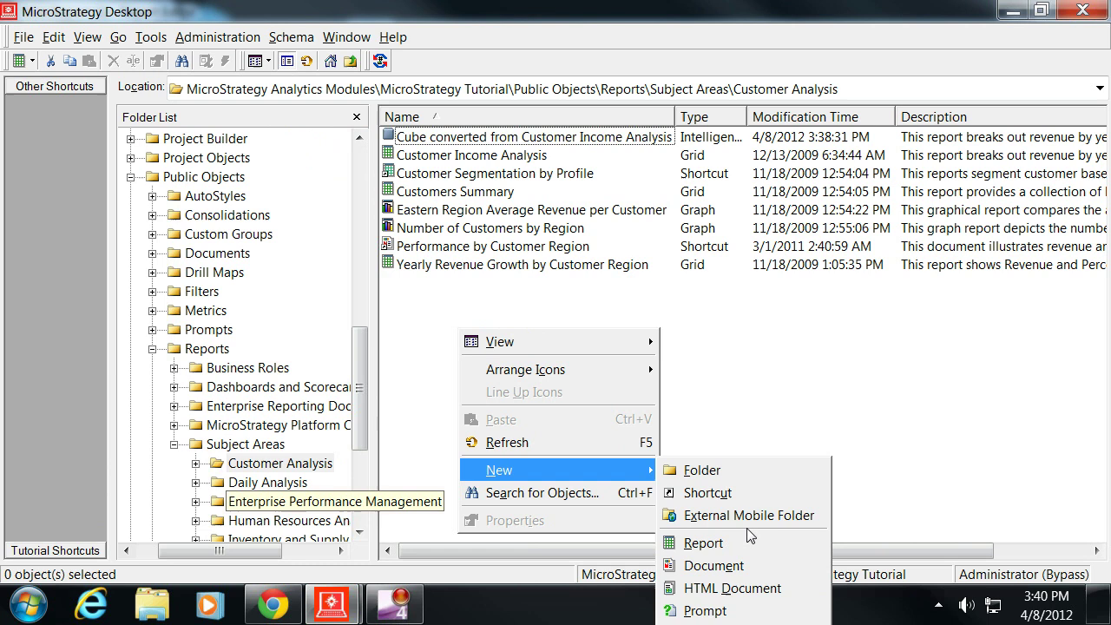
pyautogui.click(703, 542)
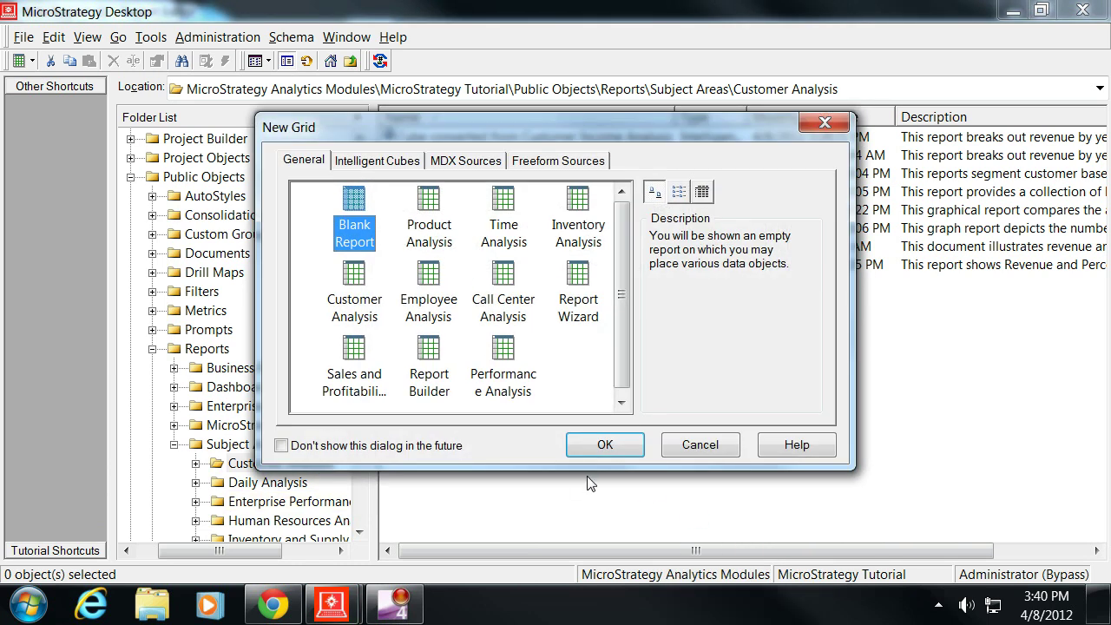
pyautogui.click(615, 446)
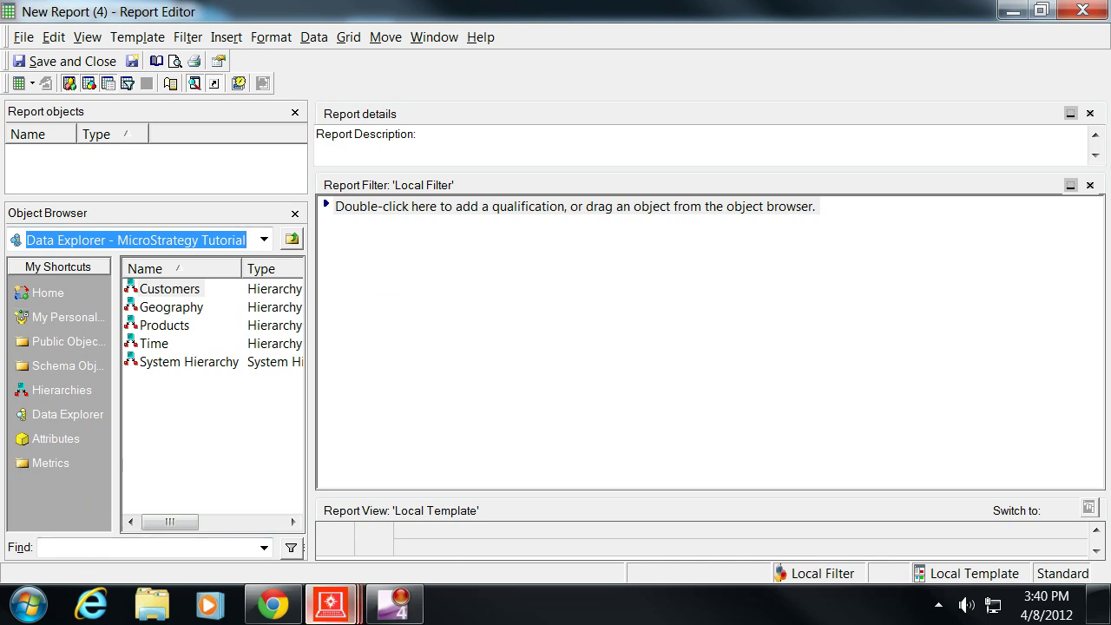
pyautogui.click(330, 605)
pyautogui.click(415, 545)
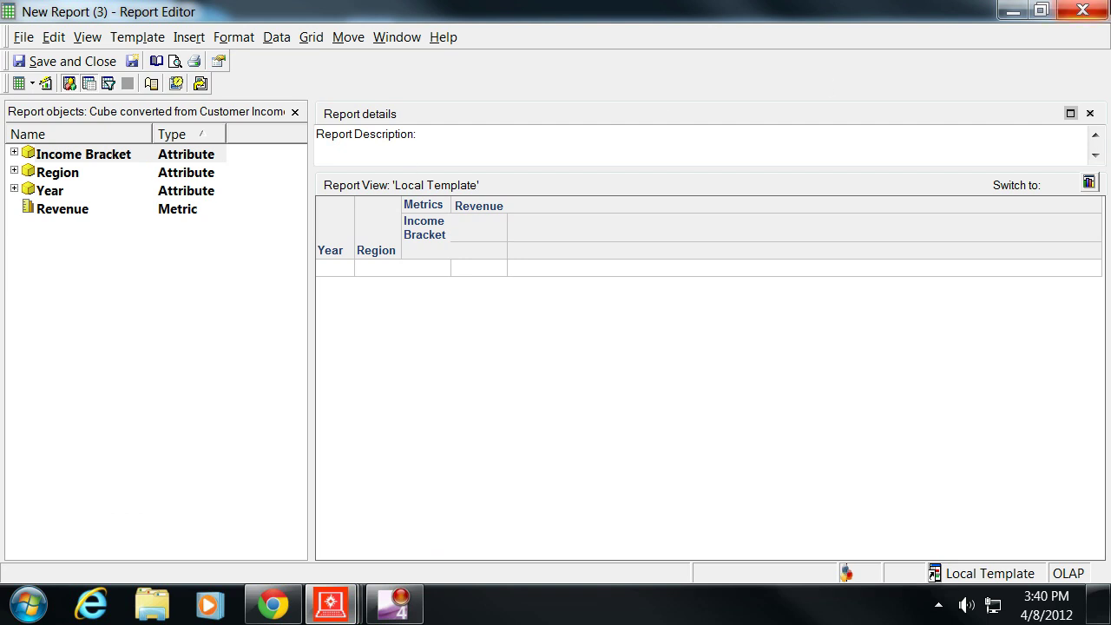
# Save New Report (3) in Customer Analysis as 'Customer Income Analysis From Cube'.
pyautogui.click(1082, 10)
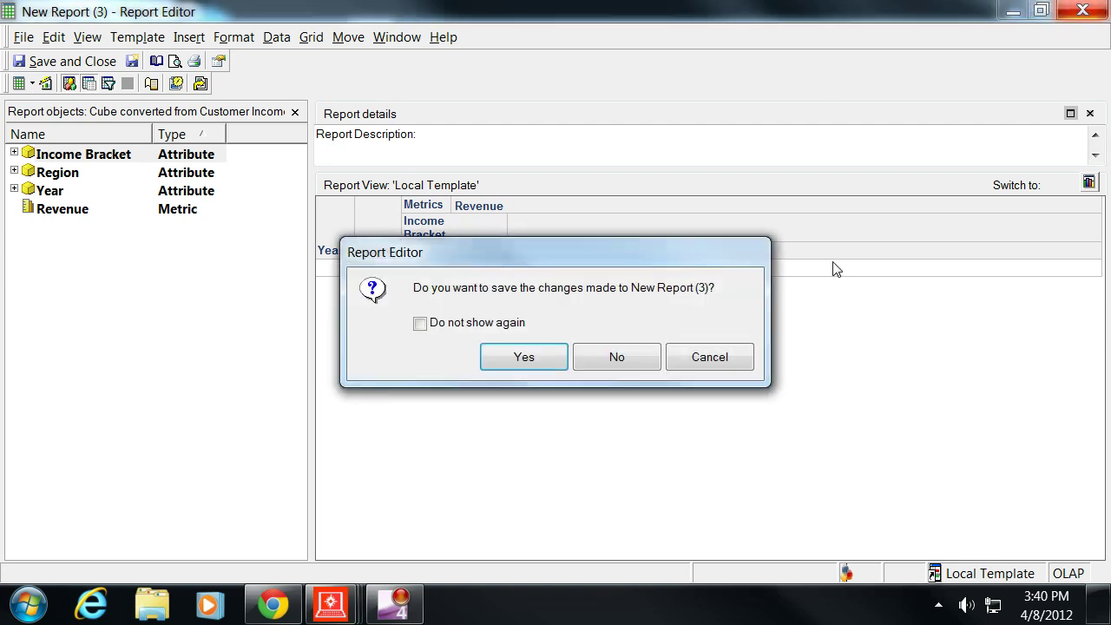
pyautogui.click(742, 366)
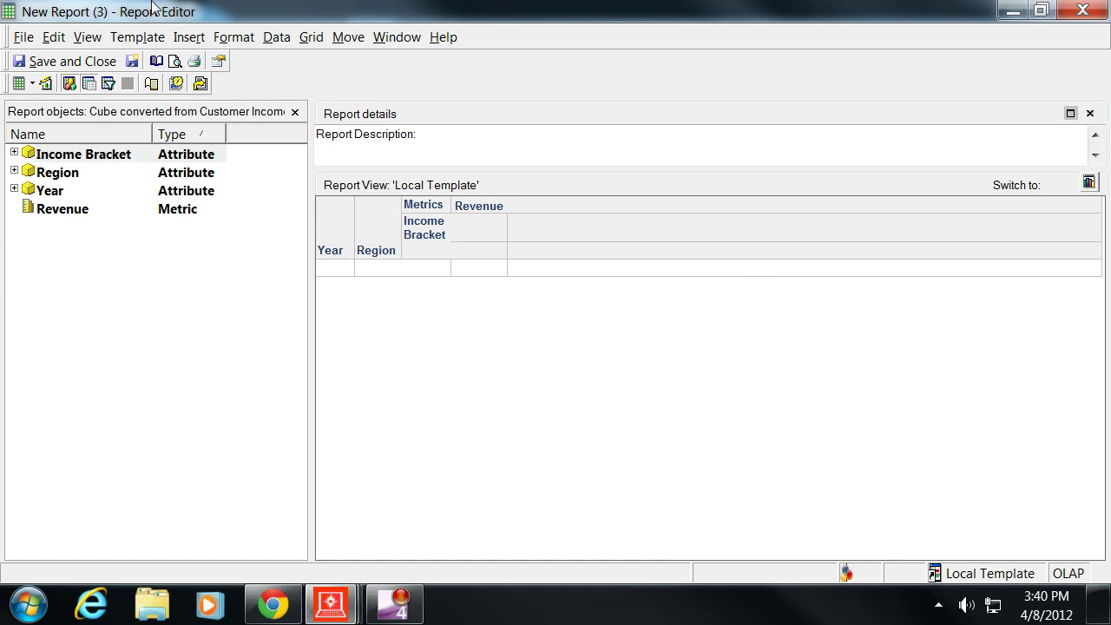
pyautogui.click(52, 61)
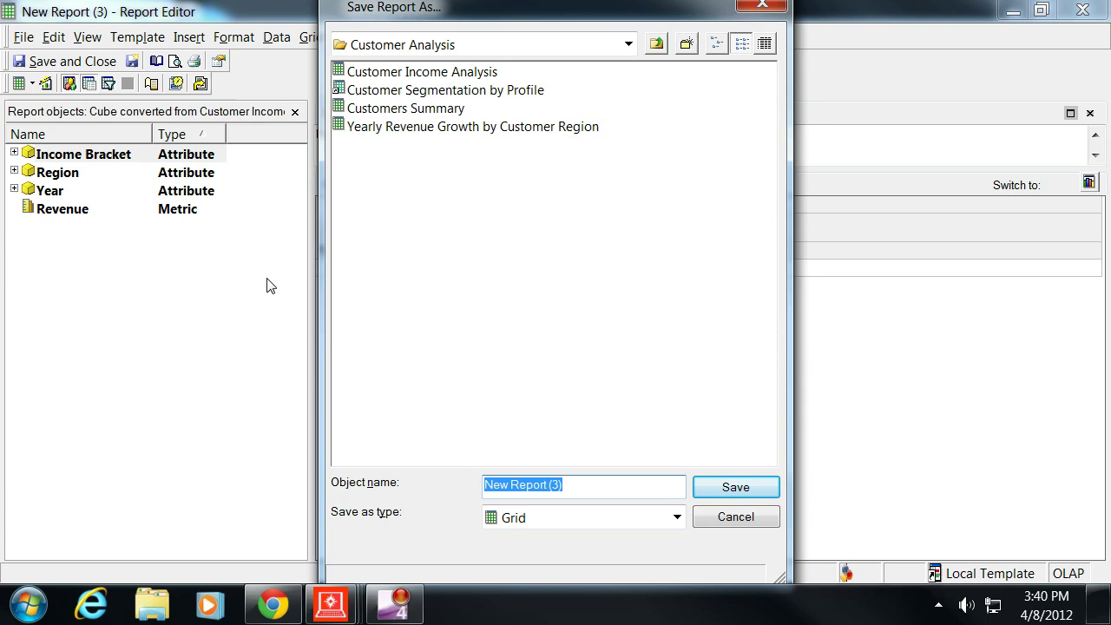
pyautogui.click(391, 72)
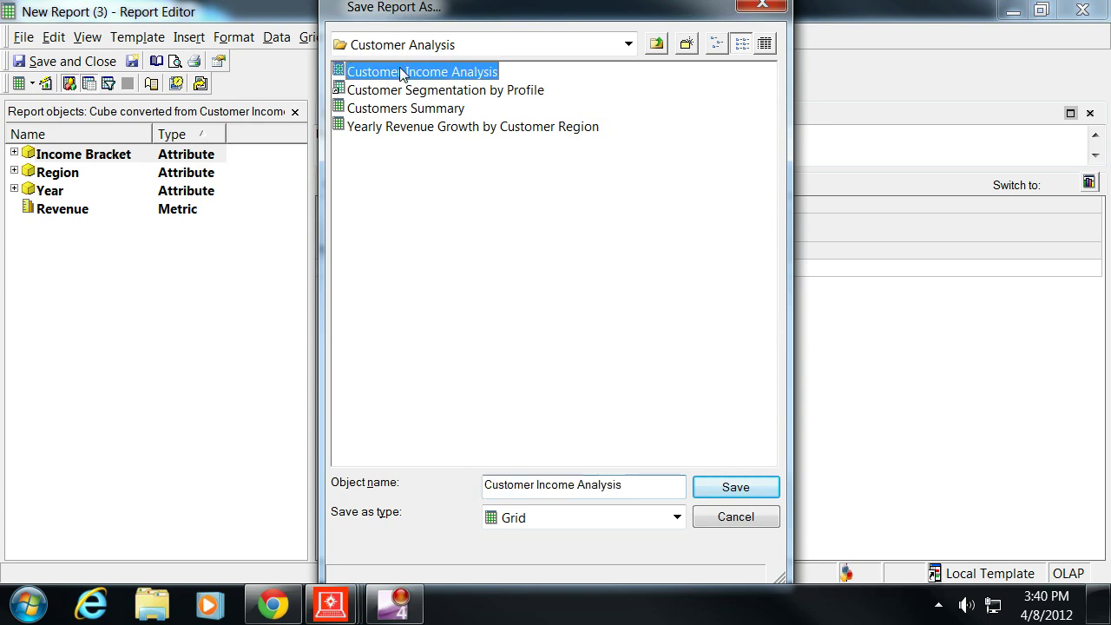
pyautogui.click(651, 489)
pyautogui.click(644, 487)
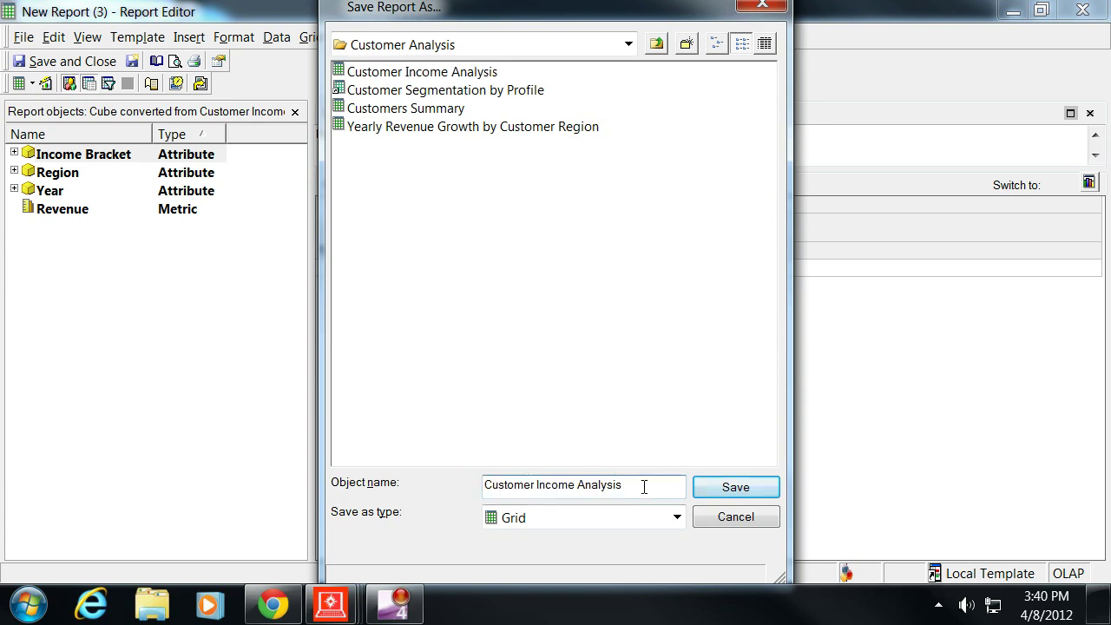
pyautogui.write('From Cub')
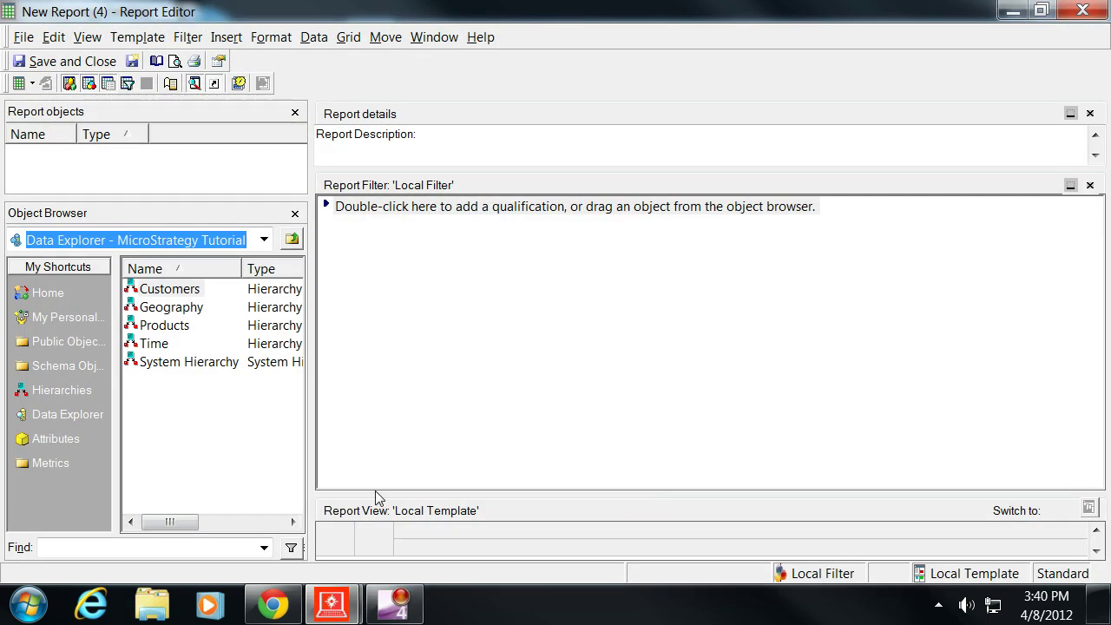
# Close New Report (4), check the cube's Schedule Delivery To menu, and scroll to Administration.
pyautogui.click(1083, 11)
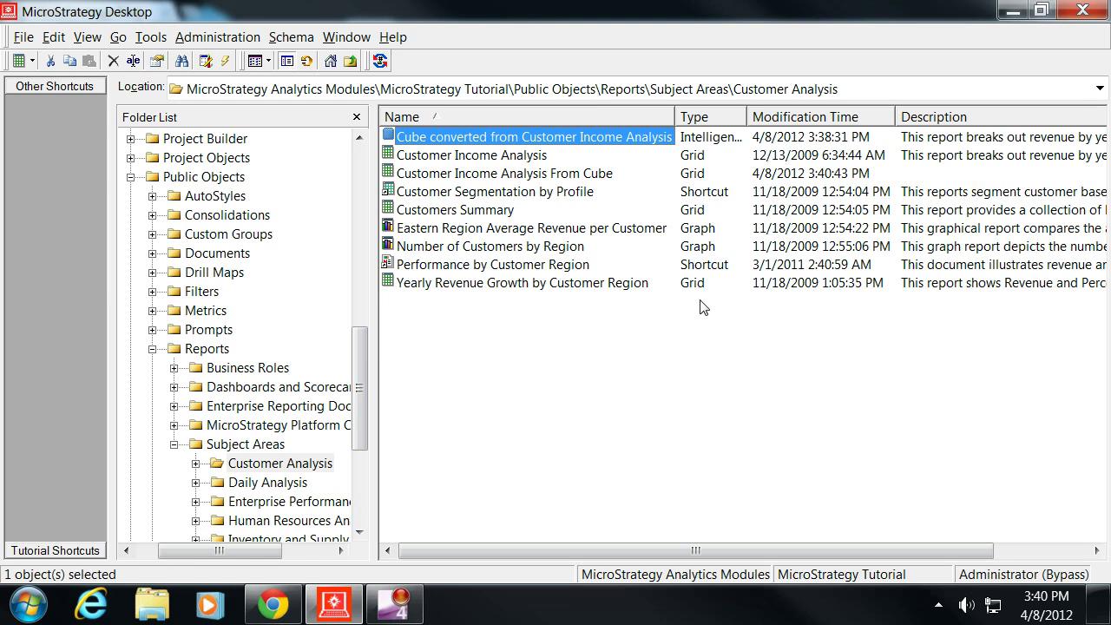
pyautogui.rightClick(585, 178)
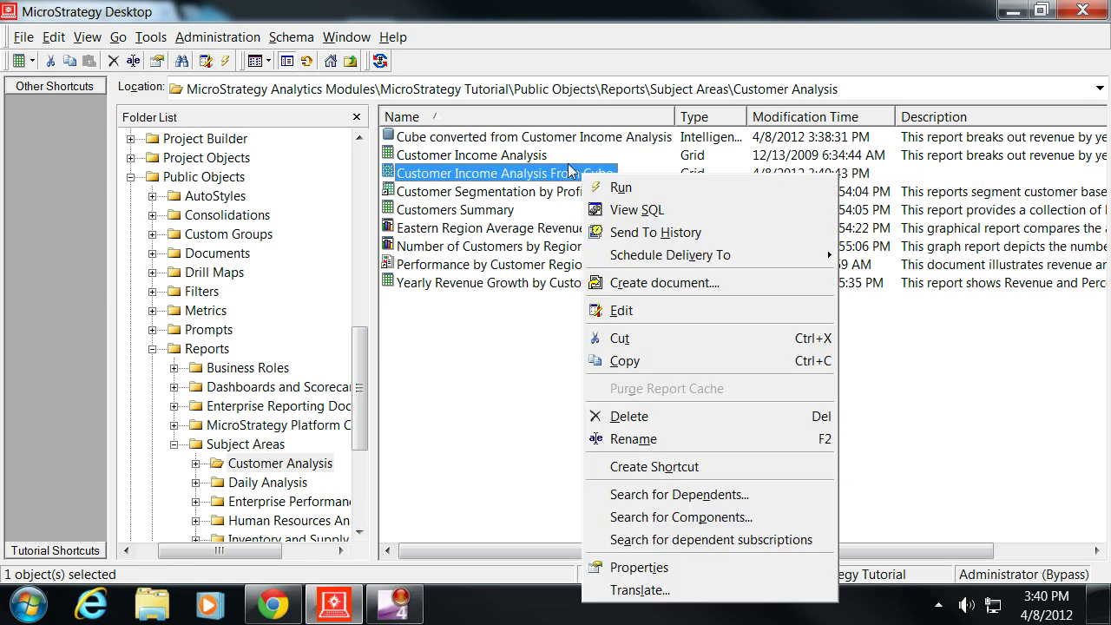
pyautogui.click(545, 141)
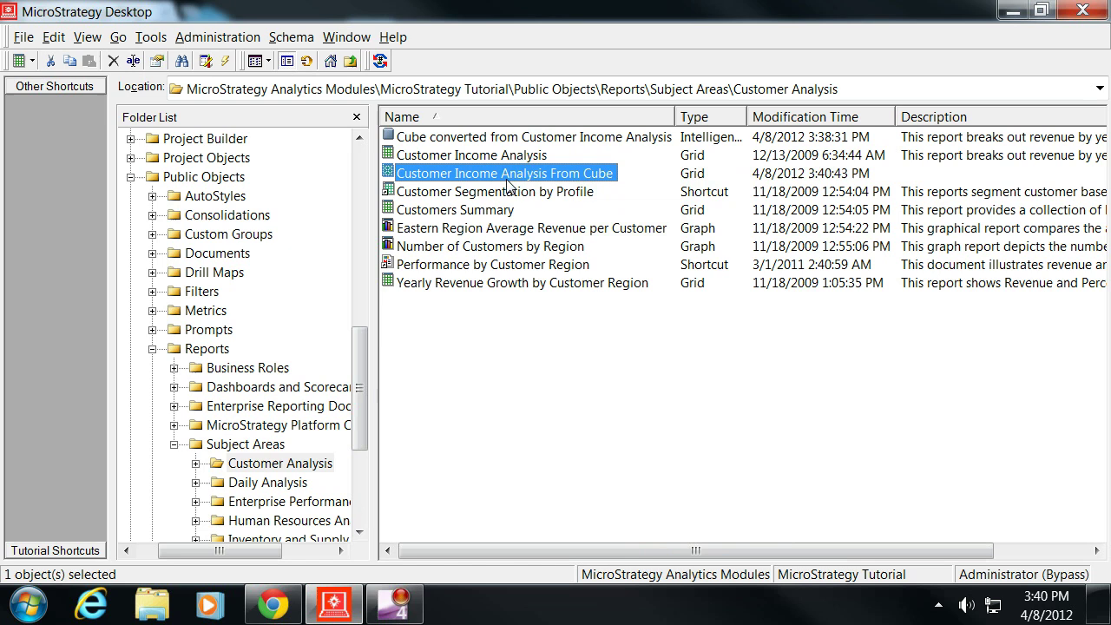
pyautogui.rightClick(511, 137)
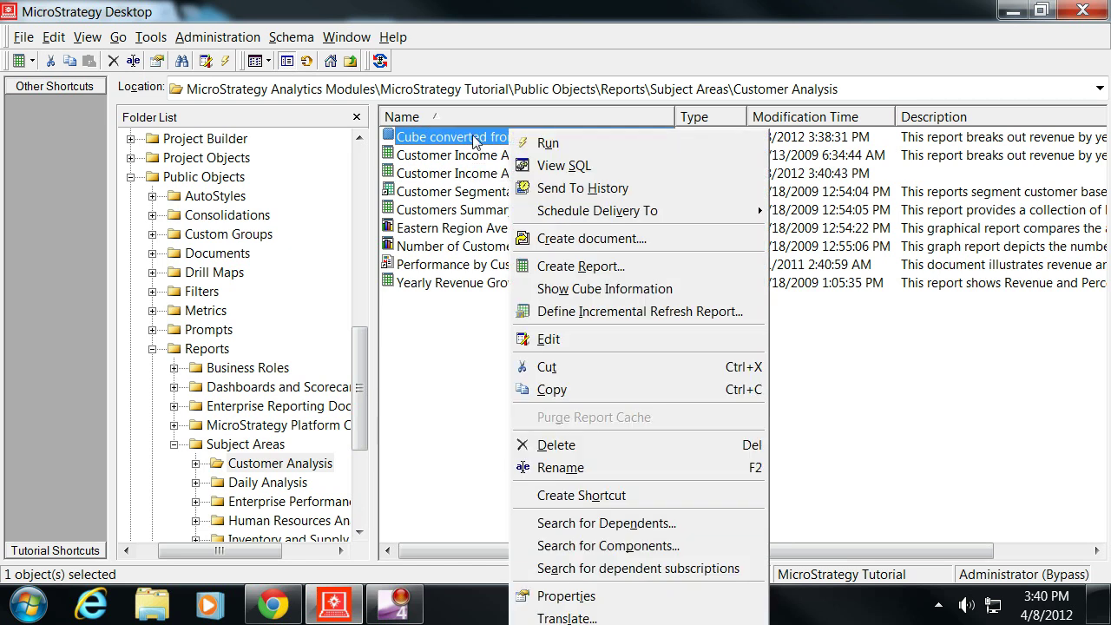
pyautogui.moveTo(646, 215)
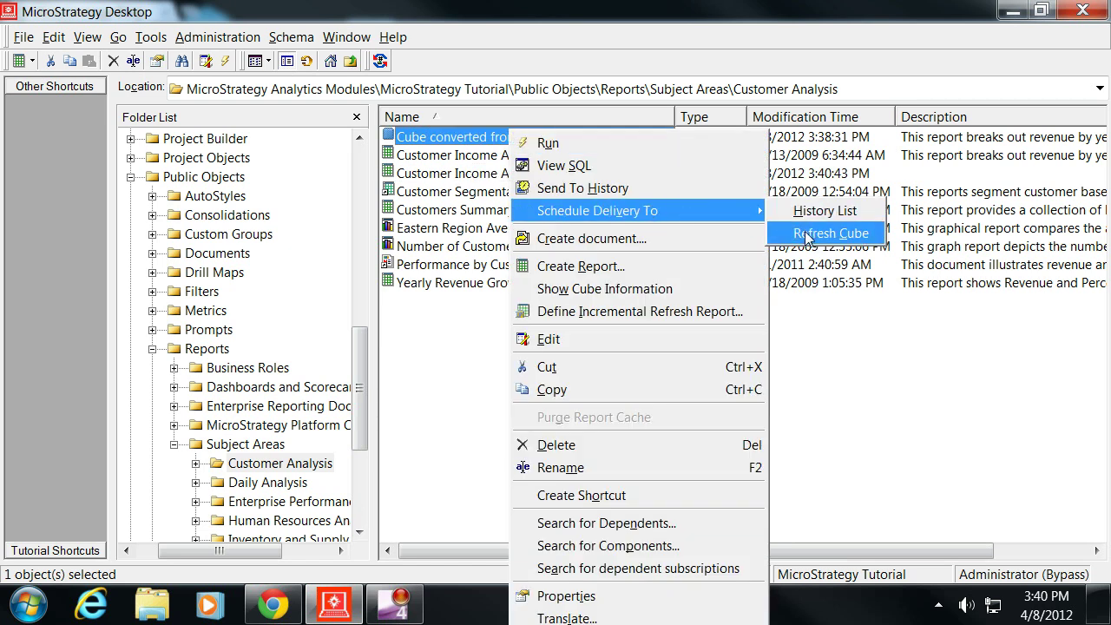
pyautogui.click(359, 451)
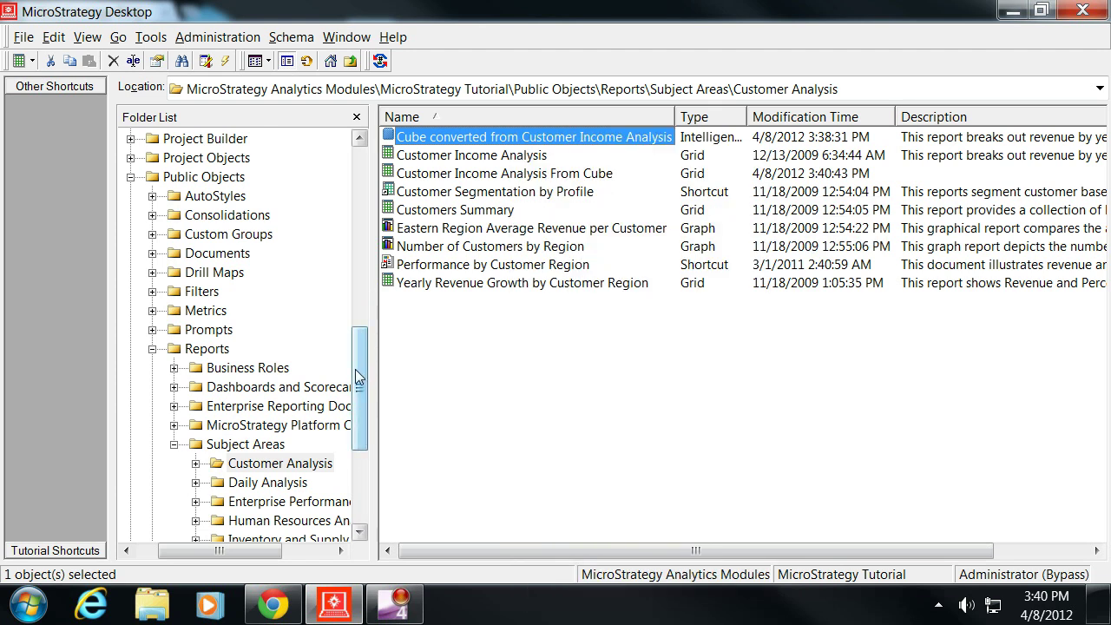
pyautogui.moveTo(360, 376); pyautogui.dragTo(260, 178)
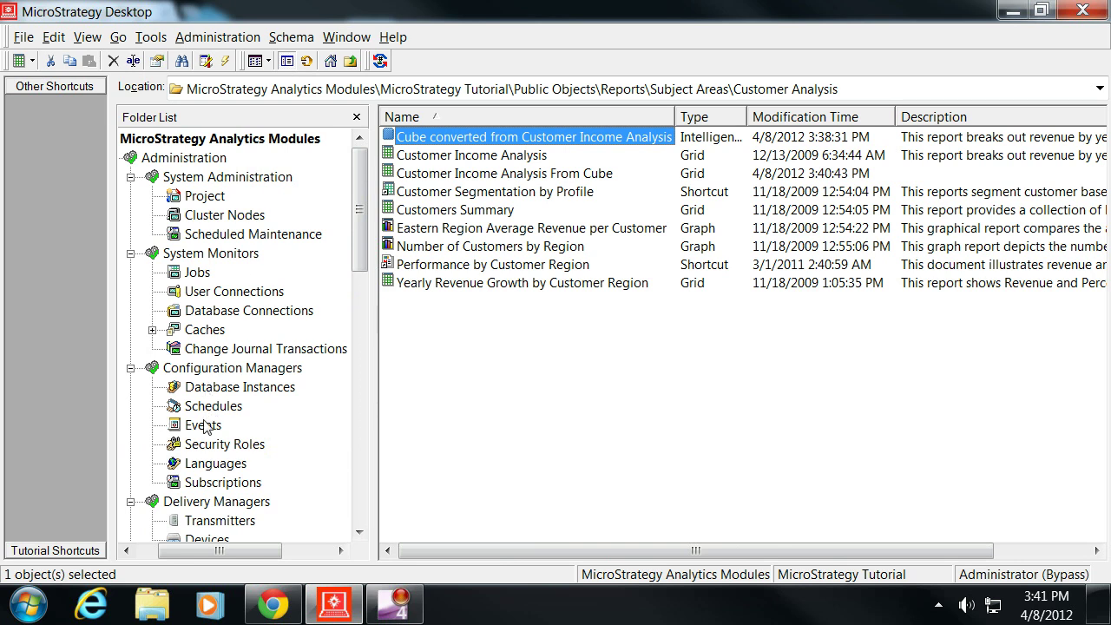
pyautogui.click(230, 407)
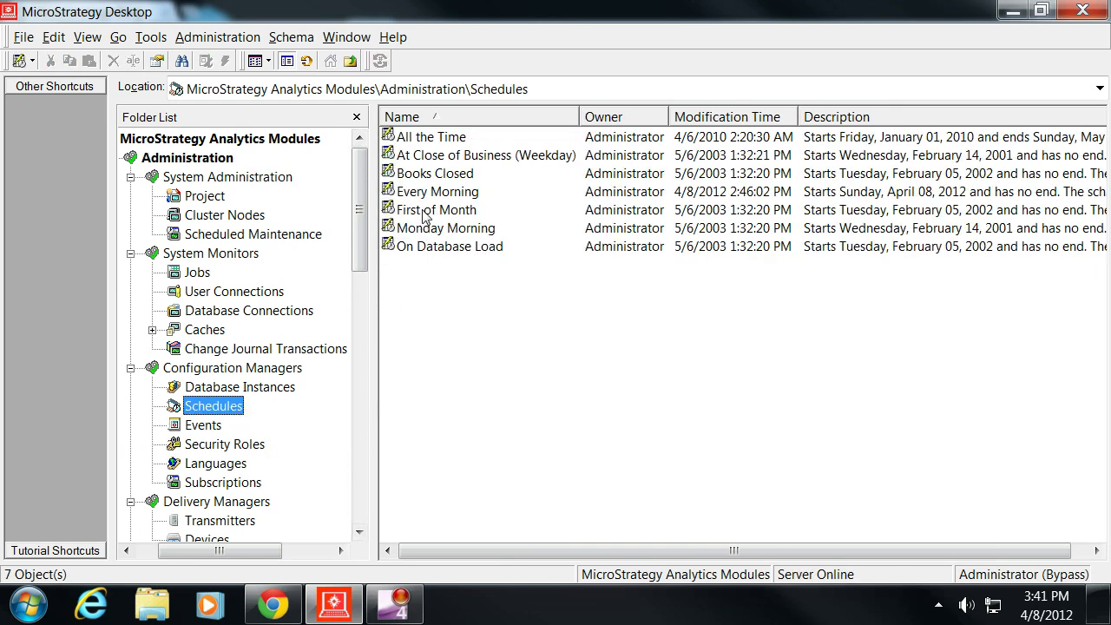
pyautogui.doubleClick(431, 198)
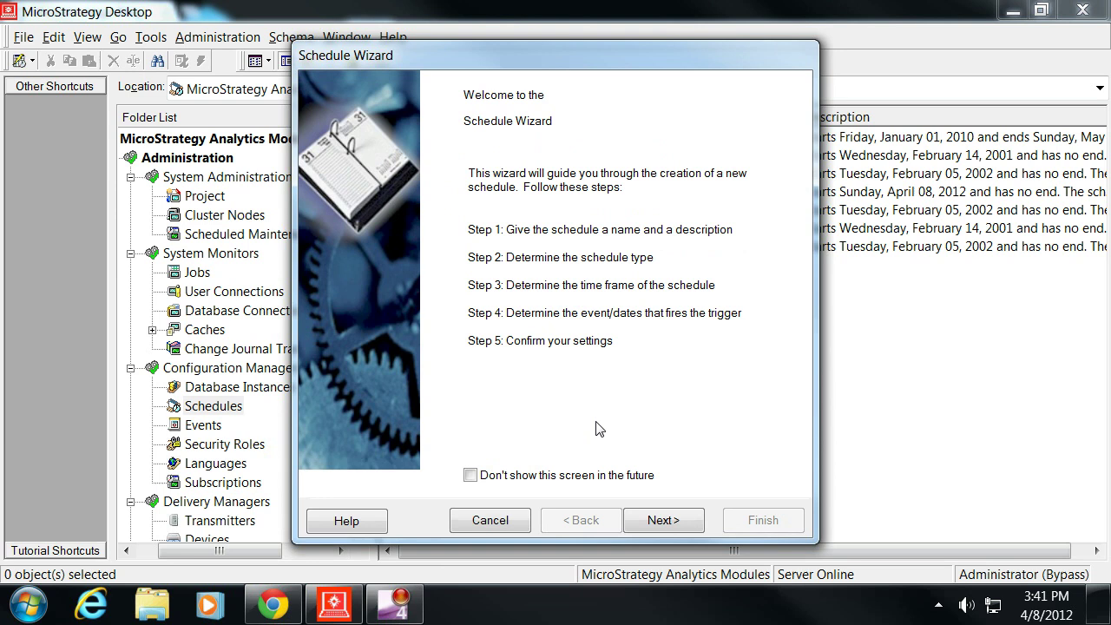
pyautogui.click(677, 520)
pyautogui.click(677, 520)
pyautogui.click(677, 520)
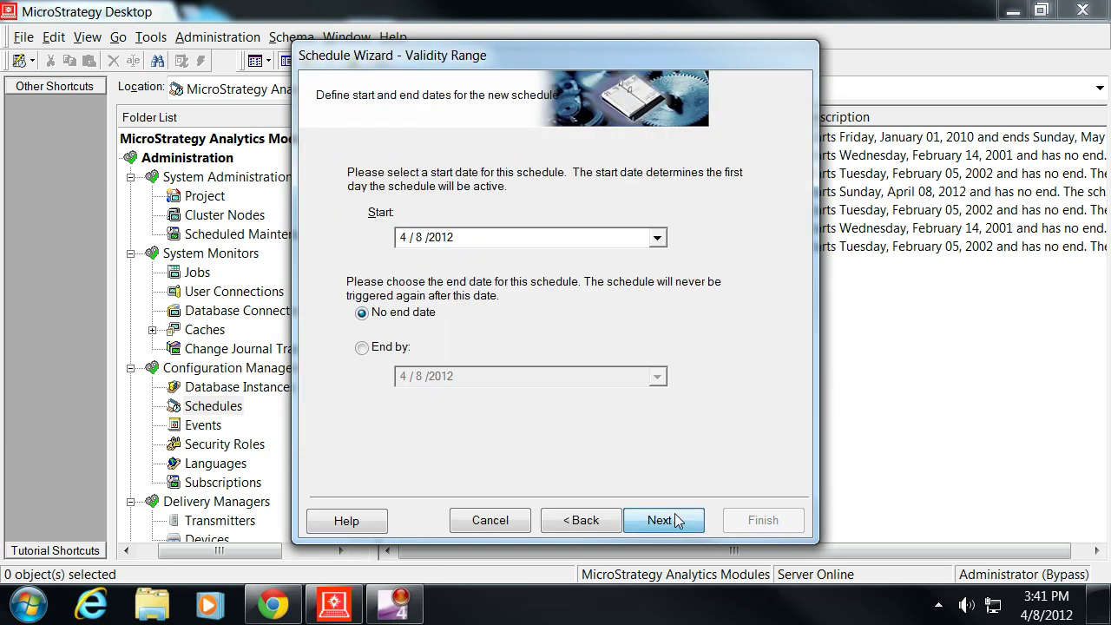
pyautogui.click(677, 520)
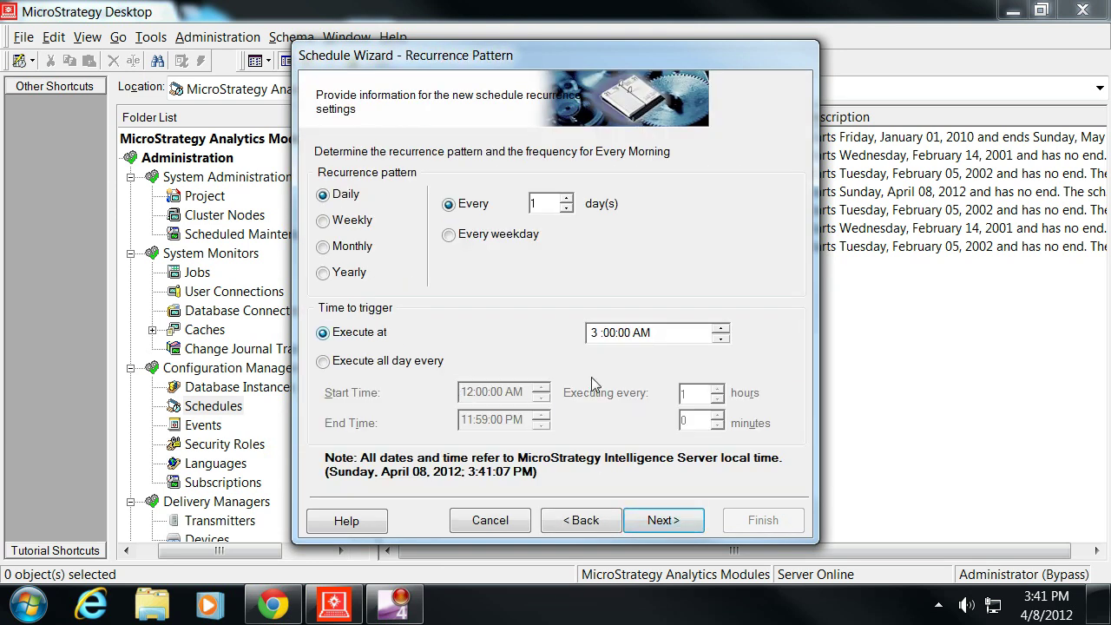
pyautogui.click(527, 518)
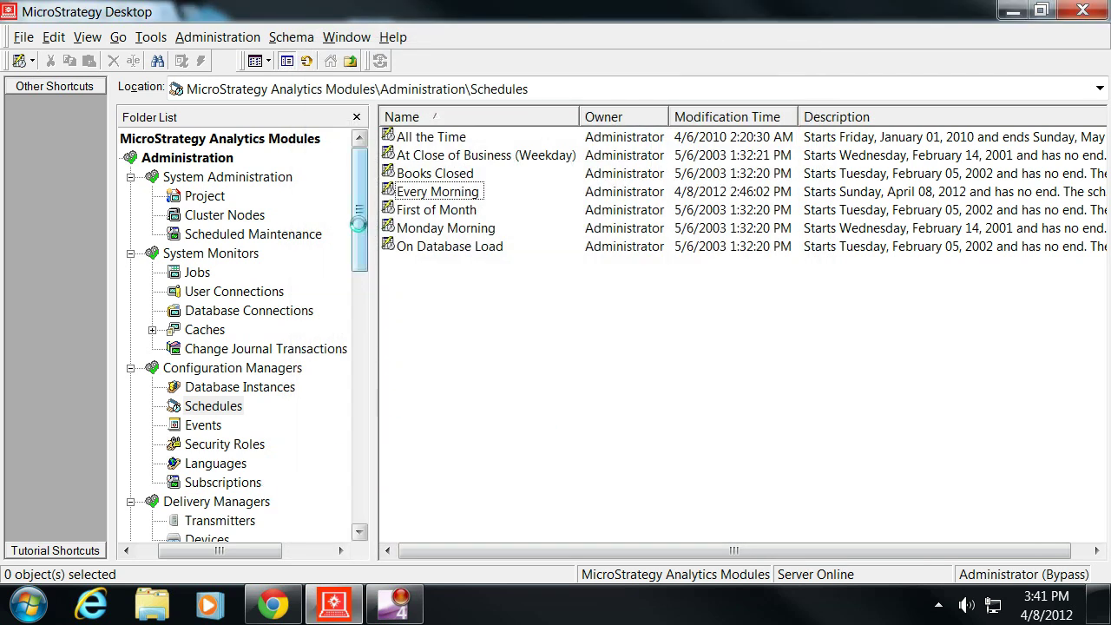
pyautogui.moveTo(367, 203); pyautogui.dragTo(368, 427)
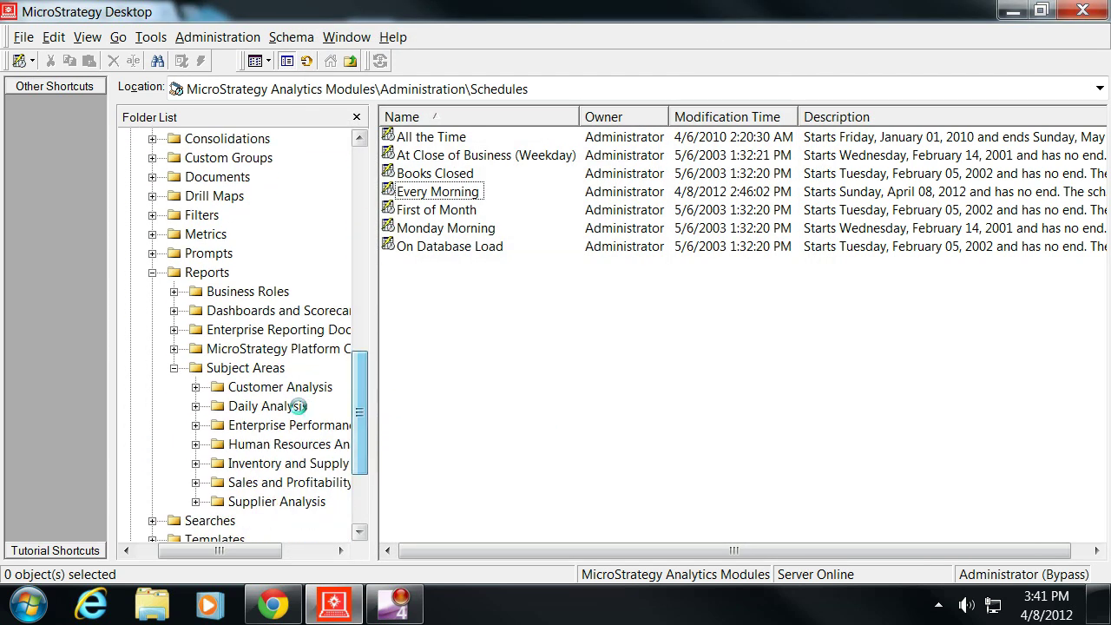
pyautogui.click(267, 388)
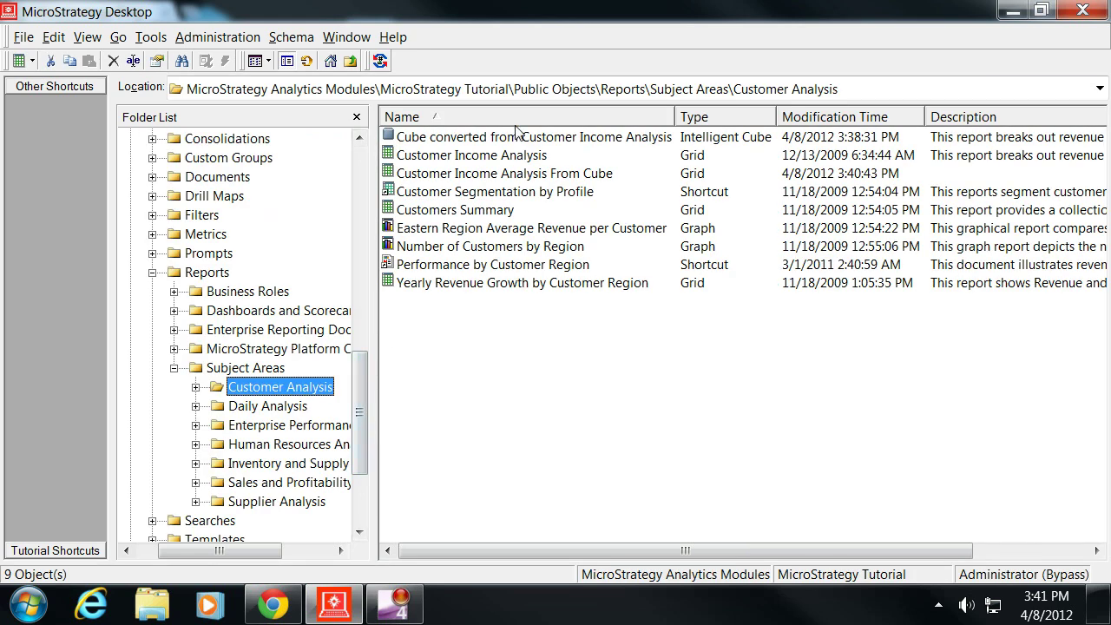
# Start a Refresh Cube subscription for the Customer Income Analysis cube.
pyautogui.click(546, 146)
pyautogui.rightClick(545, 145)
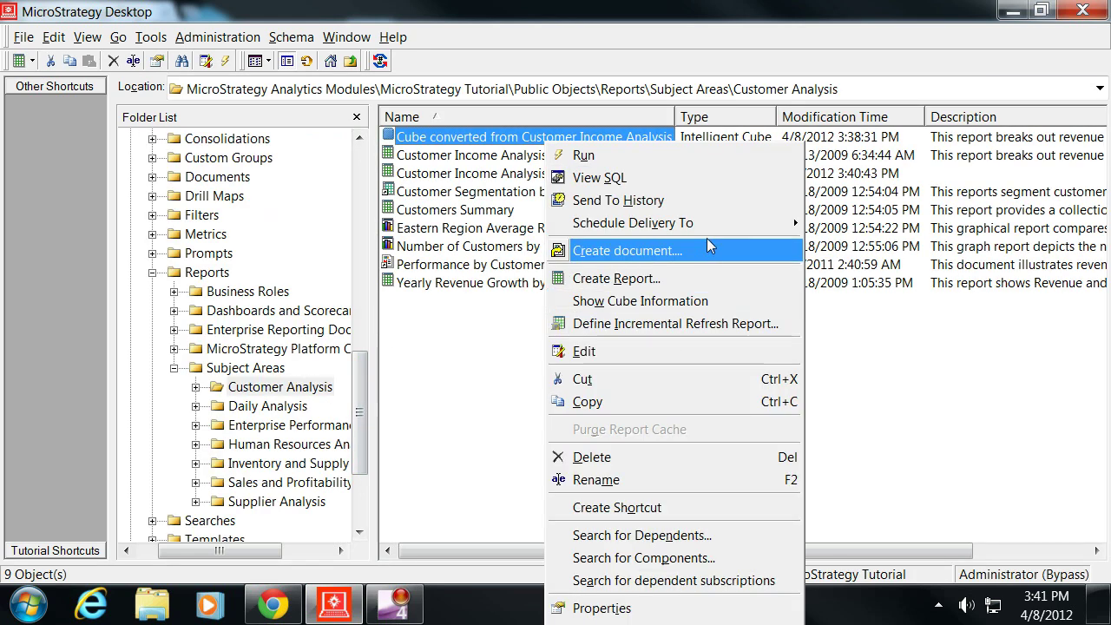
pyautogui.moveTo(708, 224)
pyautogui.click(866, 246)
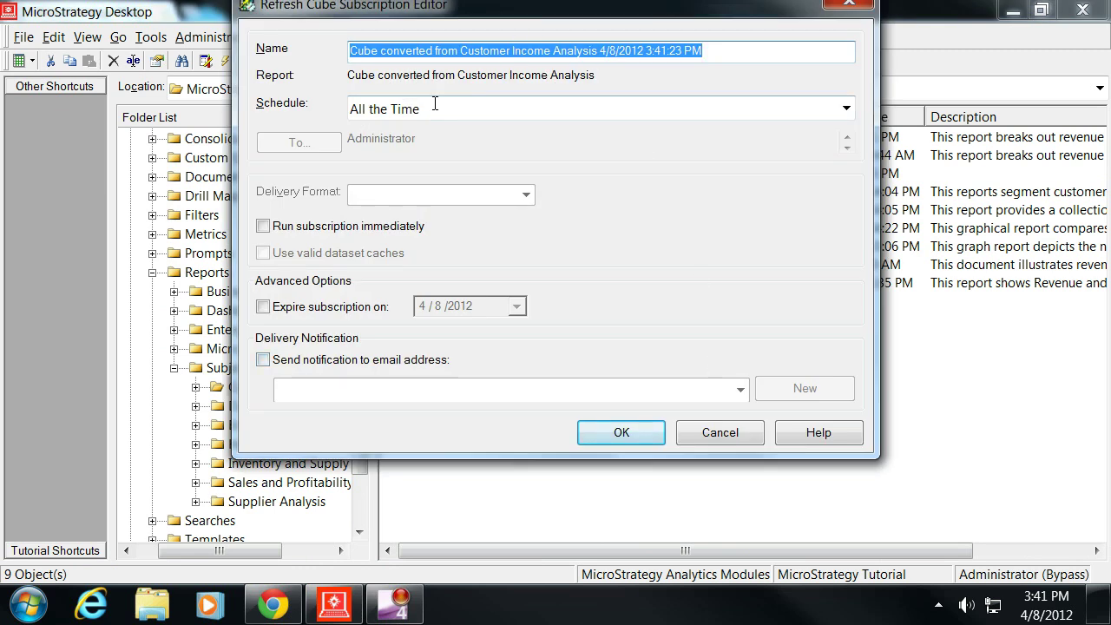
# Set the schedule to Every Morning, check Run subscription immediately, and save.
pyautogui.click(435, 103)
pyautogui.click(847, 107)
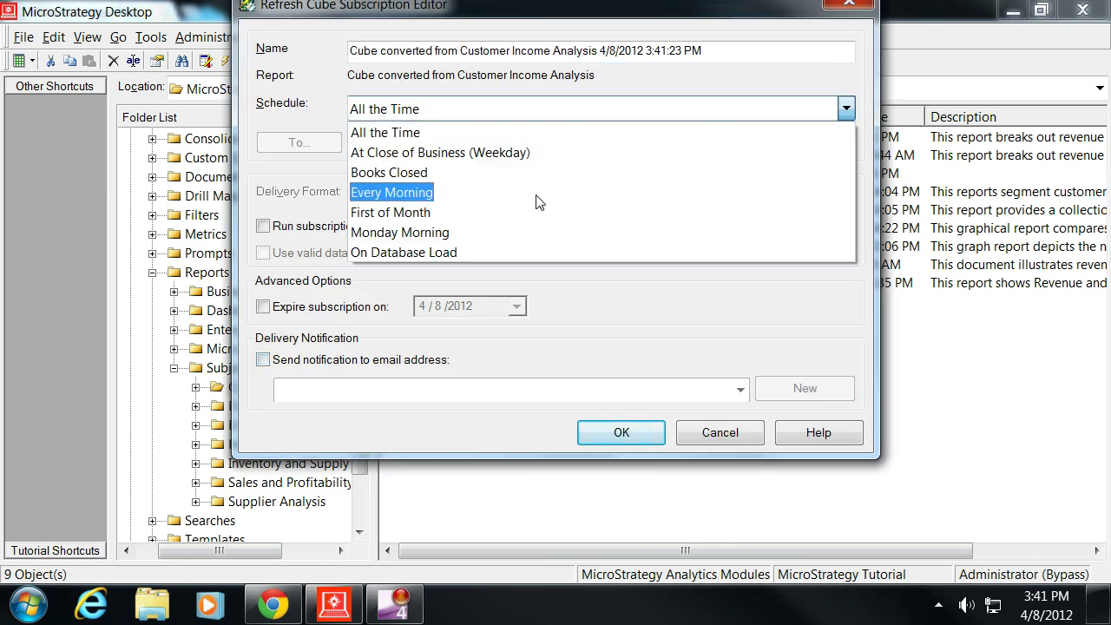
pyautogui.click(462, 199)
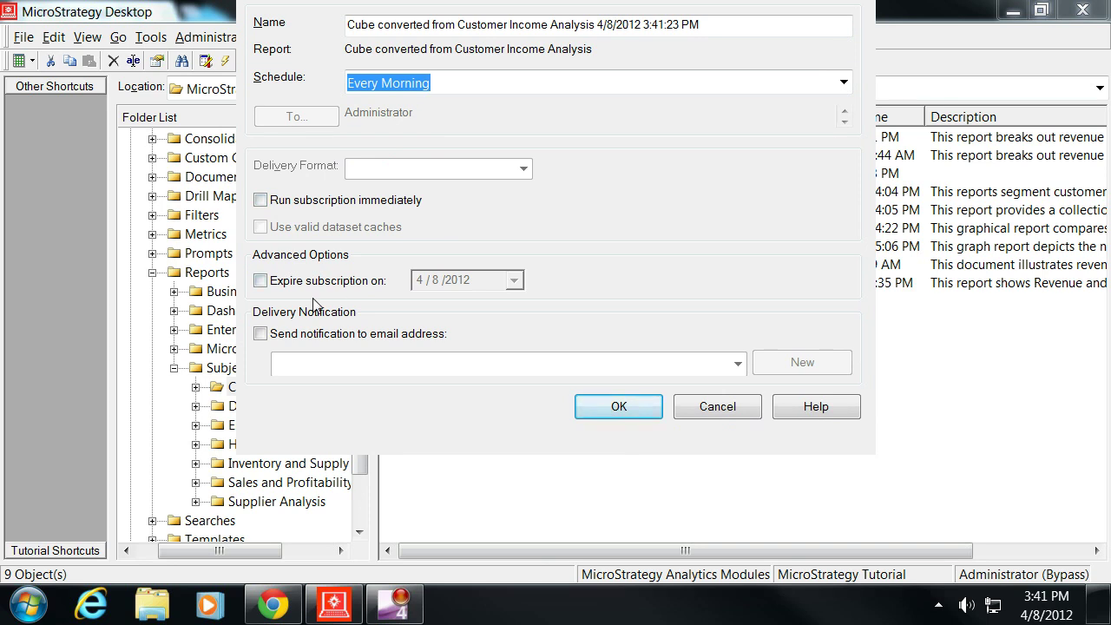
pyautogui.click(301, 201)
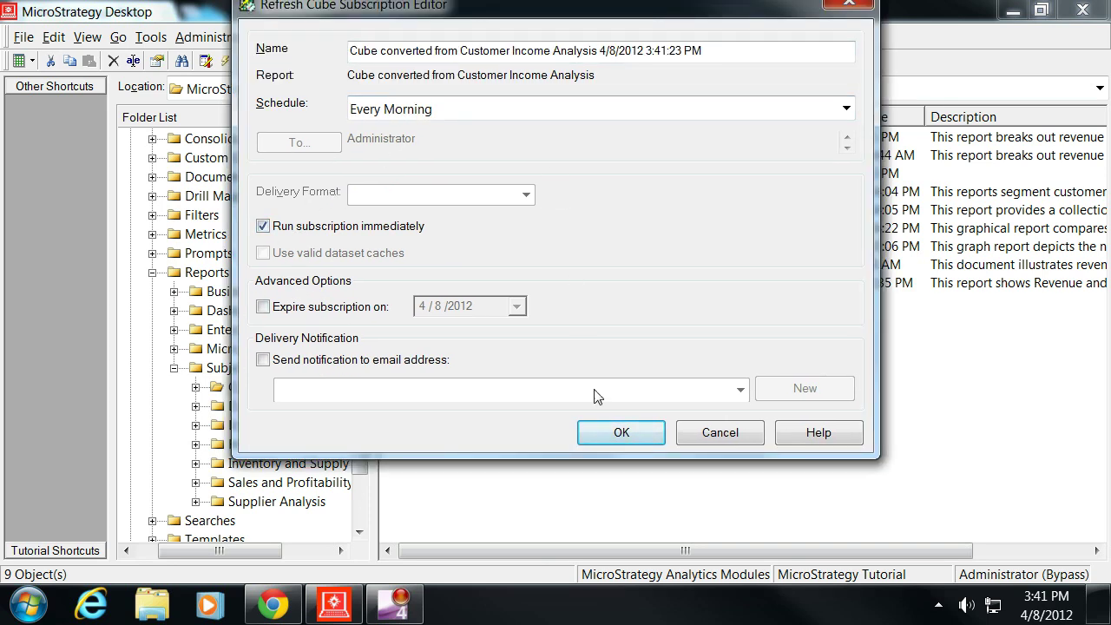
pyautogui.click(610, 433)
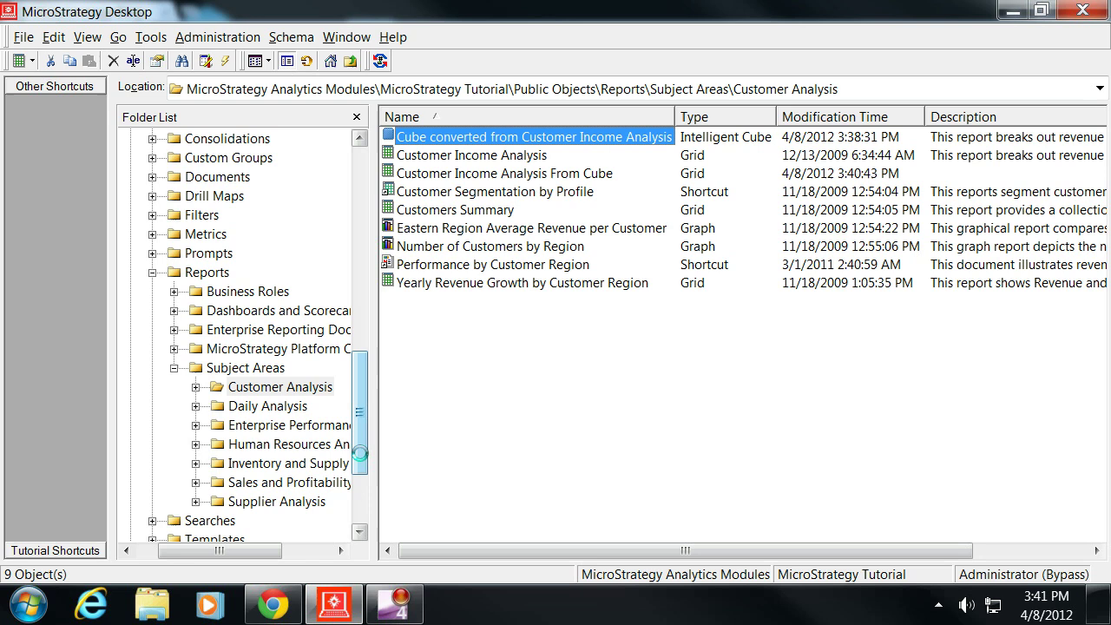
# List all subscriptions and verify the cube's Cache subscription for Administrator runs on the Every Morning schedule.
pyautogui.moveTo(359, 453); pyautogui.dragTo(398, 296)
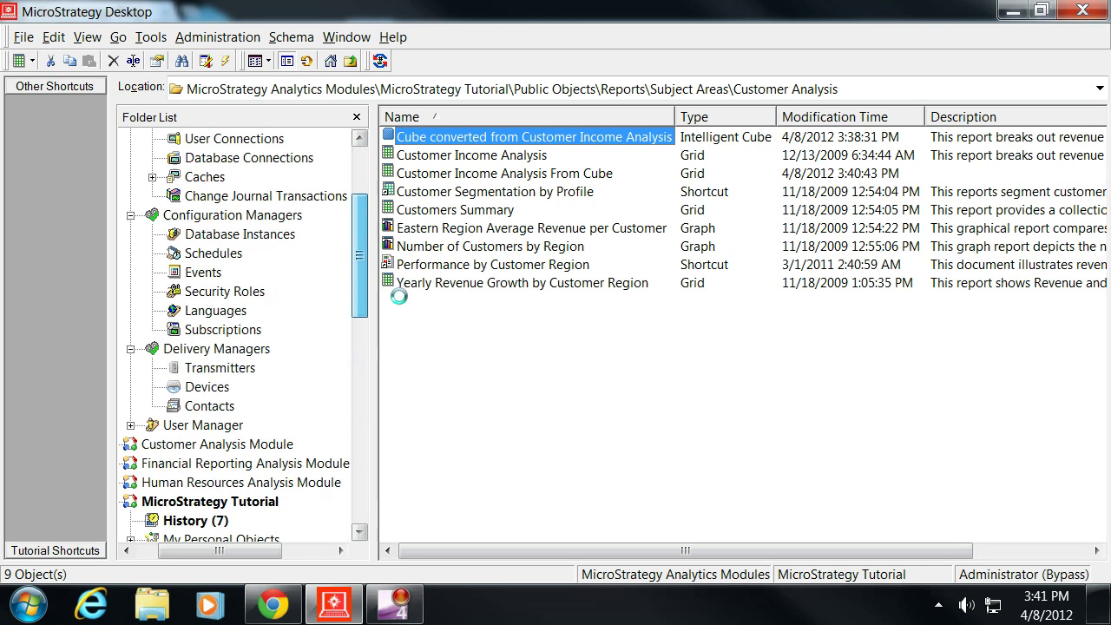
pyautogui.click(224, 329)
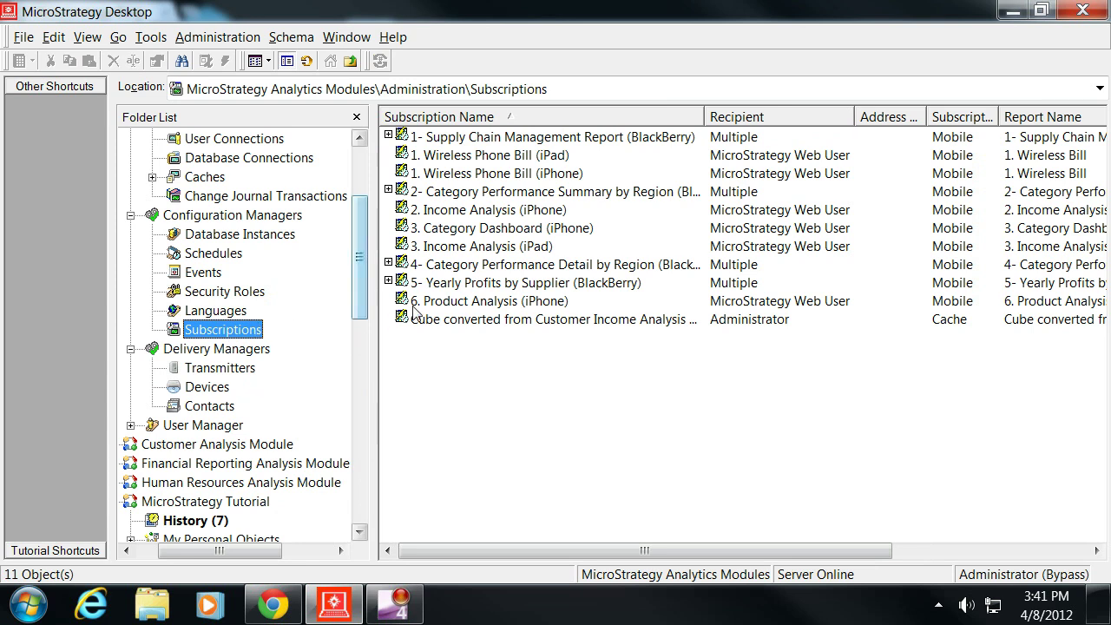
pyautogui.click(579, 320)
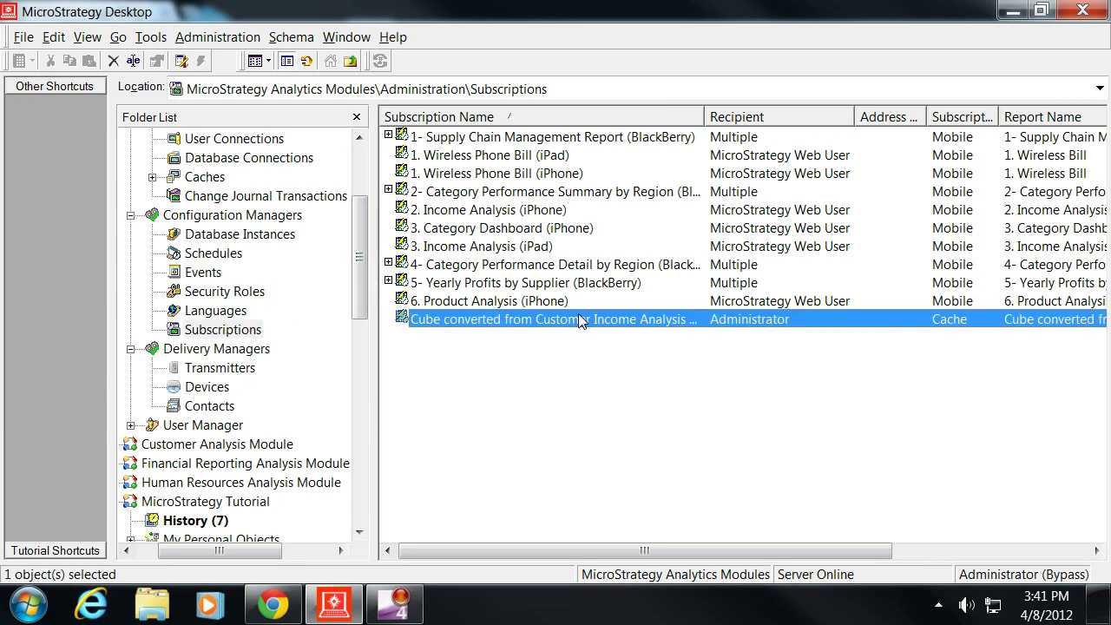
pyautogui.doubleClick(705, 116)
pyautogui.moveTo(625, 552); pyautogui.dragTo(803, 552)
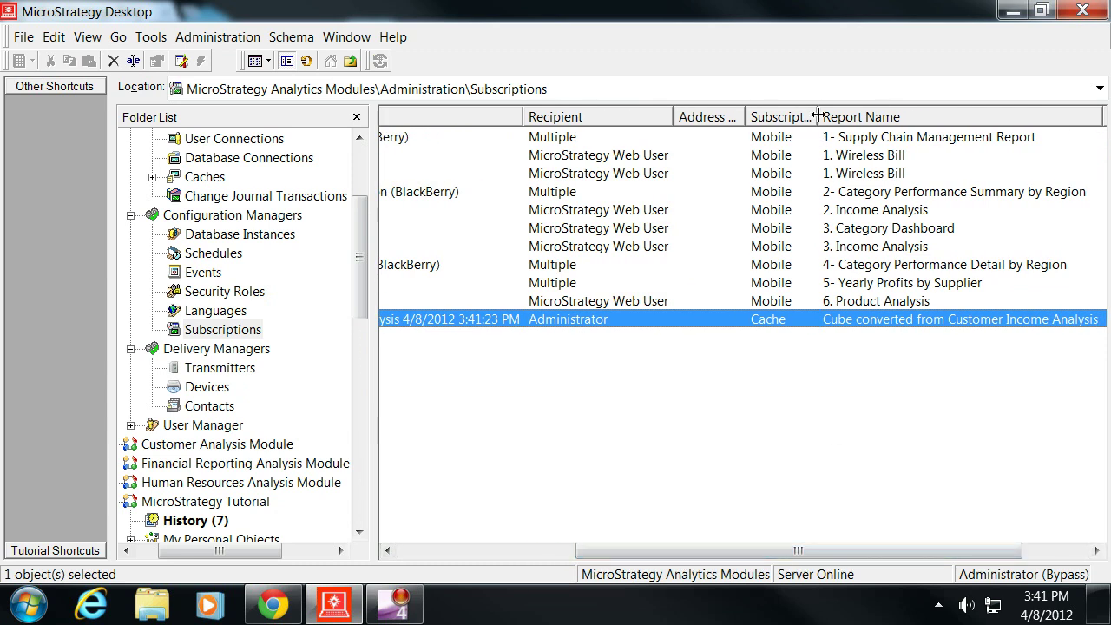
pyautogui.moveTo(794, 126); pyautogui.dragTo(882, 116)
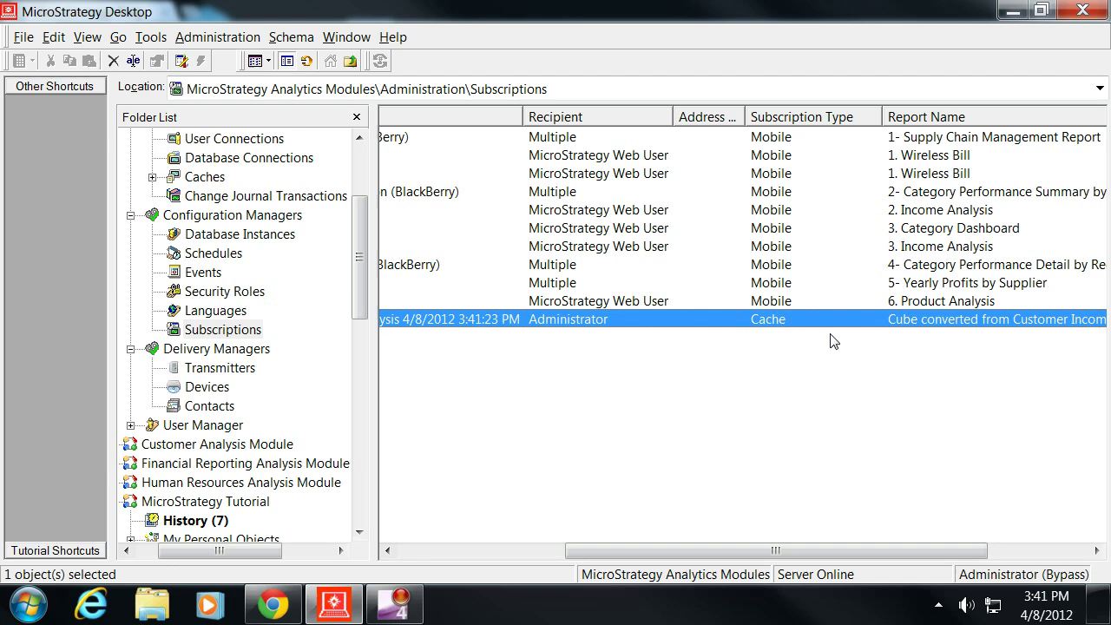
pyautogui.moveTo(806, 550); pyautogui.dragTo(1019, 558)
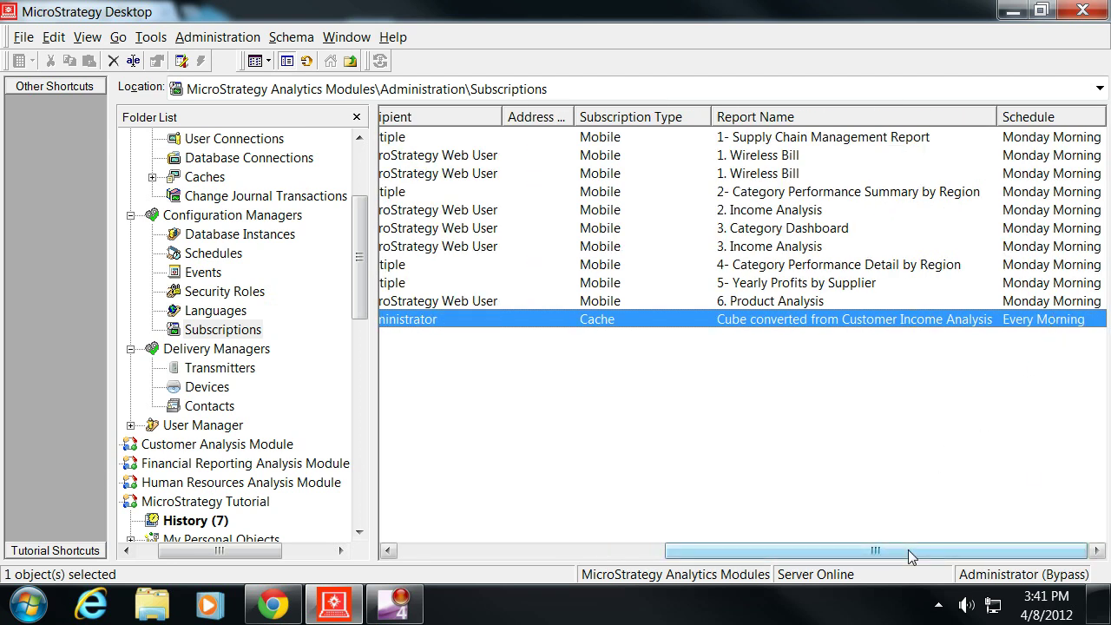
pyautogui.hscroll(-5, 929, 478)
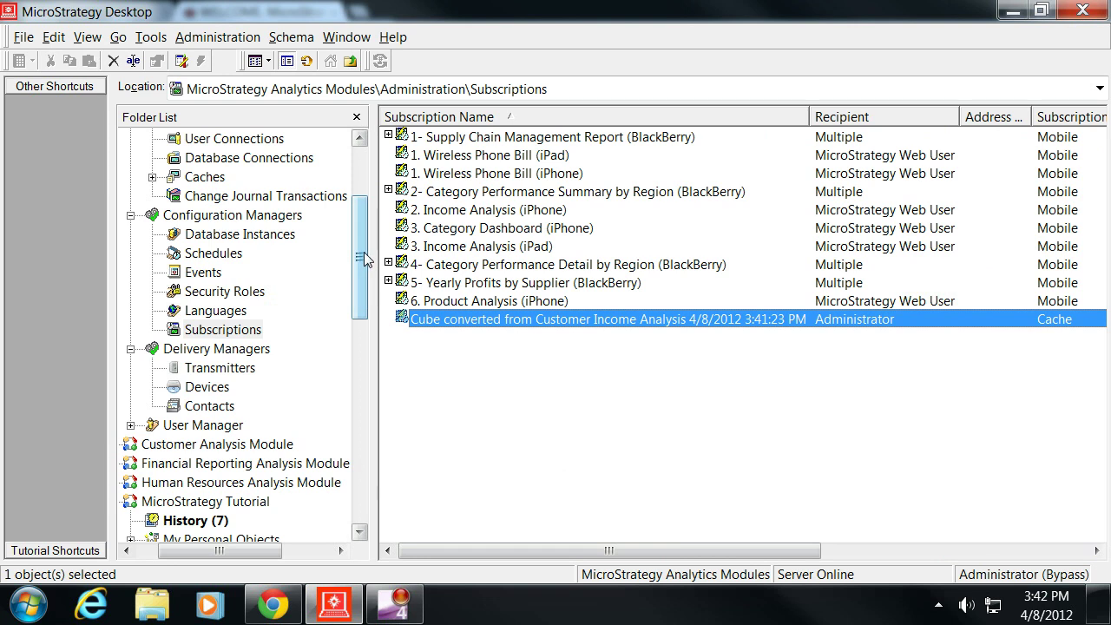